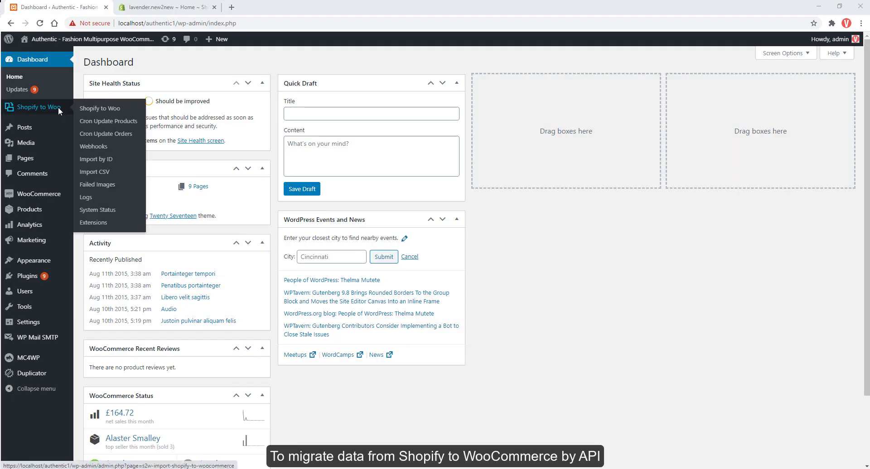
Open the Shopify to Woo import settings in a new tab, then go to the Shopify store admin.
left_click(91, 111, "ctrl")
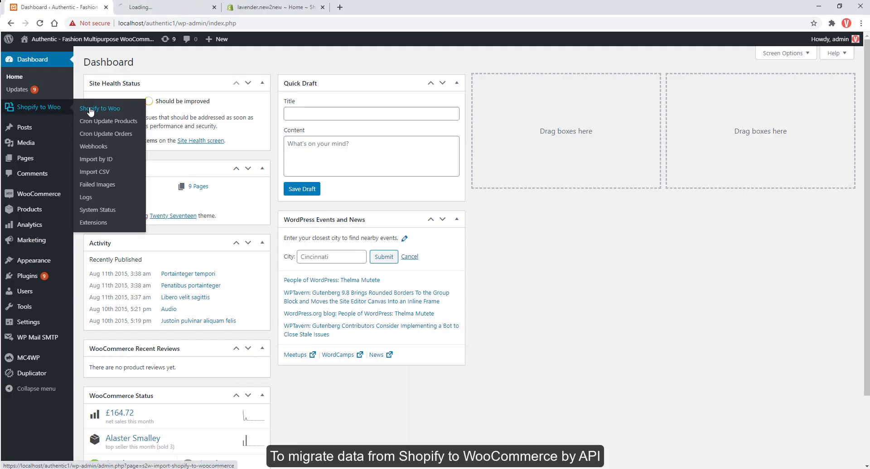
left_click(151, 7)
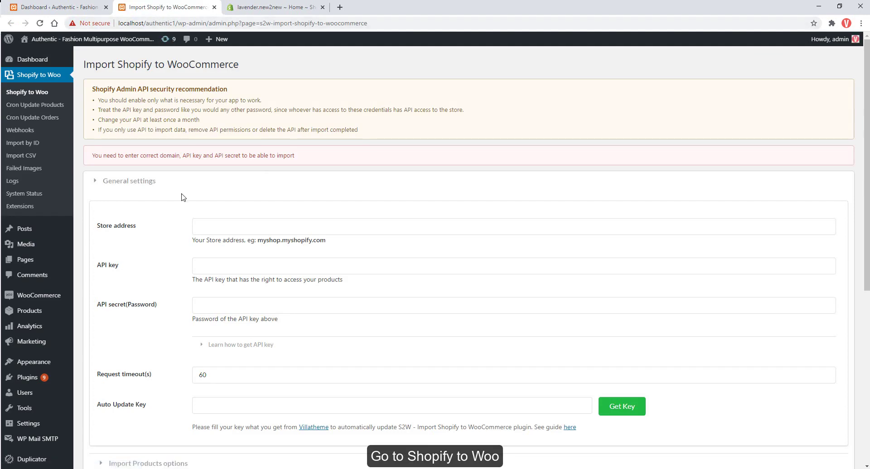
scroll(182, 197, "down", 2)
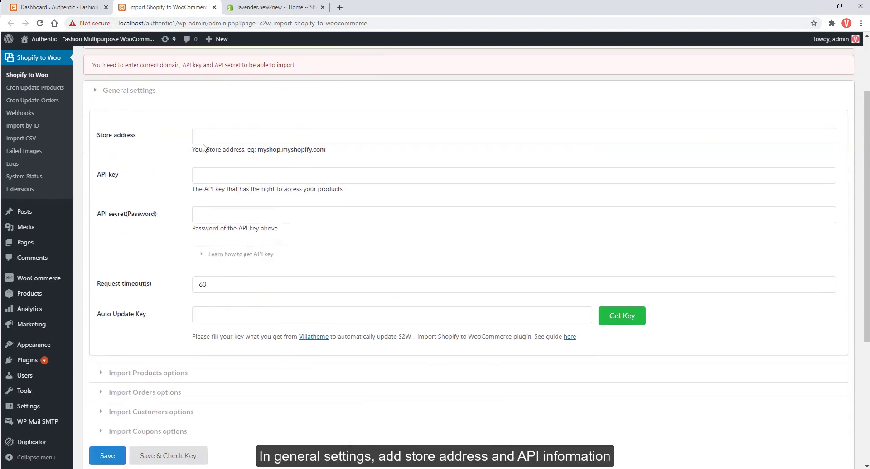
left_click(267, 7)
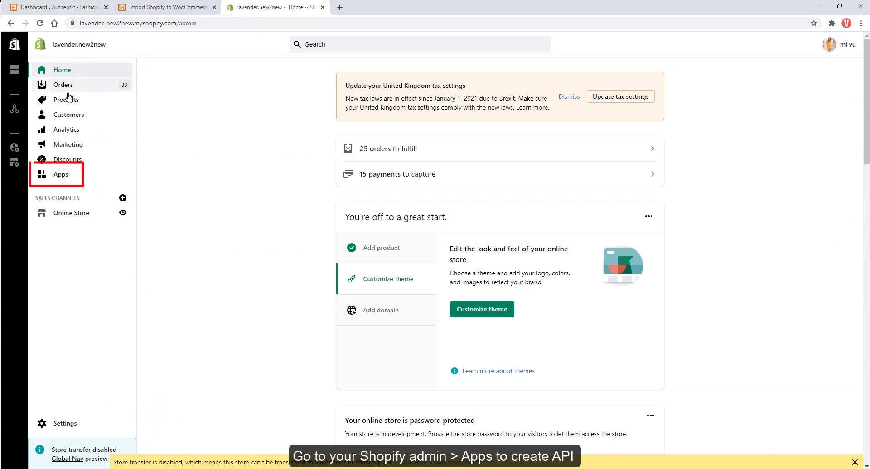
Go to Apps > Manage private apps and start creating a private app.
left_click(50, 175)
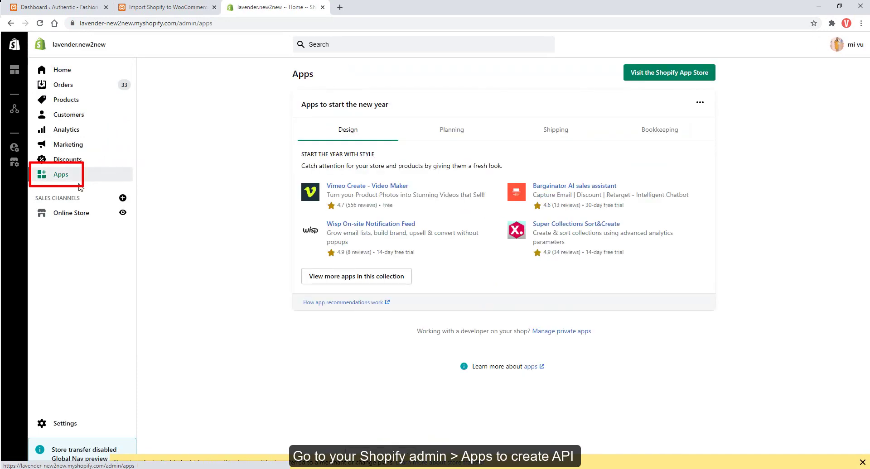
left_click(543, 332)
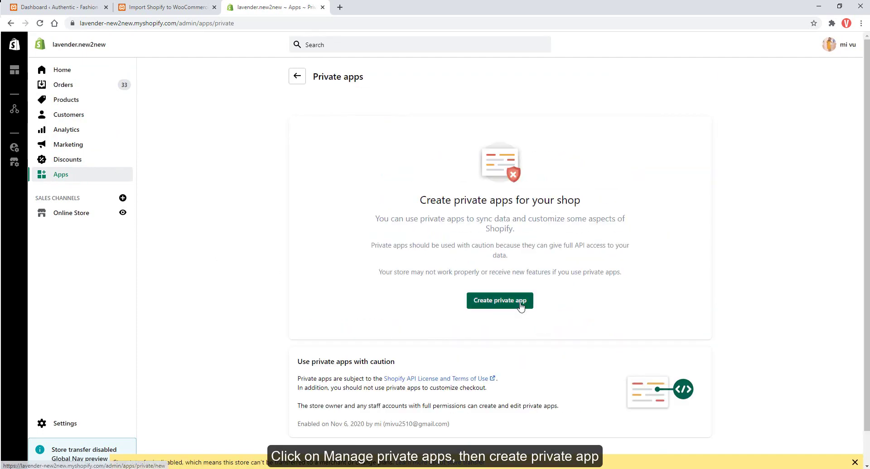
left_click(521, 303)
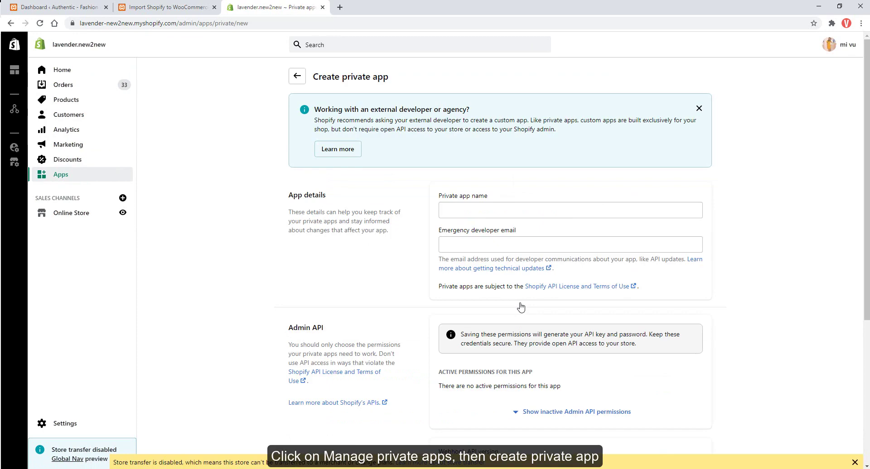
Enter the app name 'Yourappname' and the emergency developer's e-mail address.
left_click(488, 210)
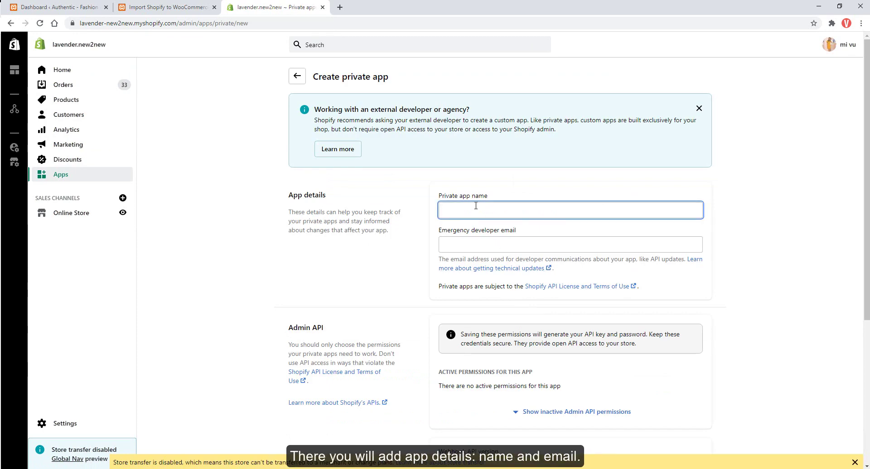
type("Yourappna")
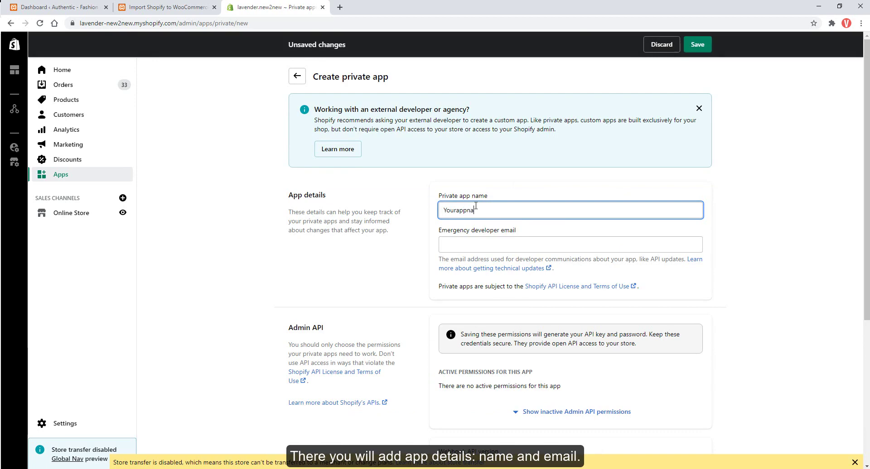
type("me")
left_click(470, 247)
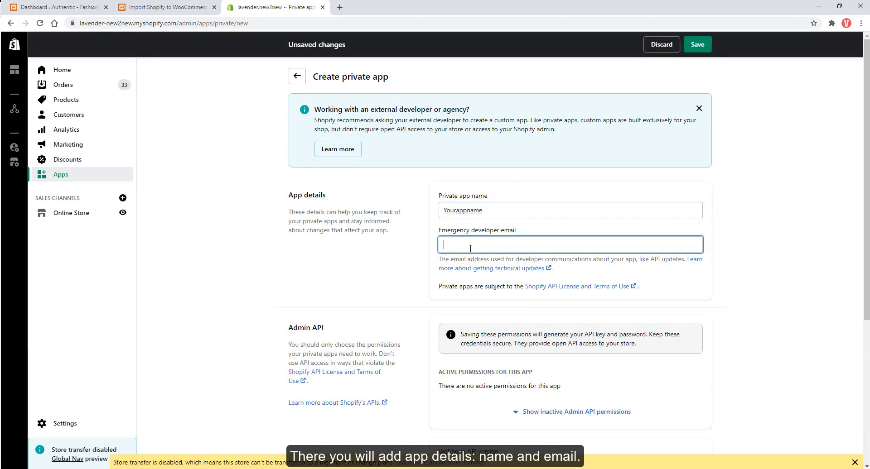
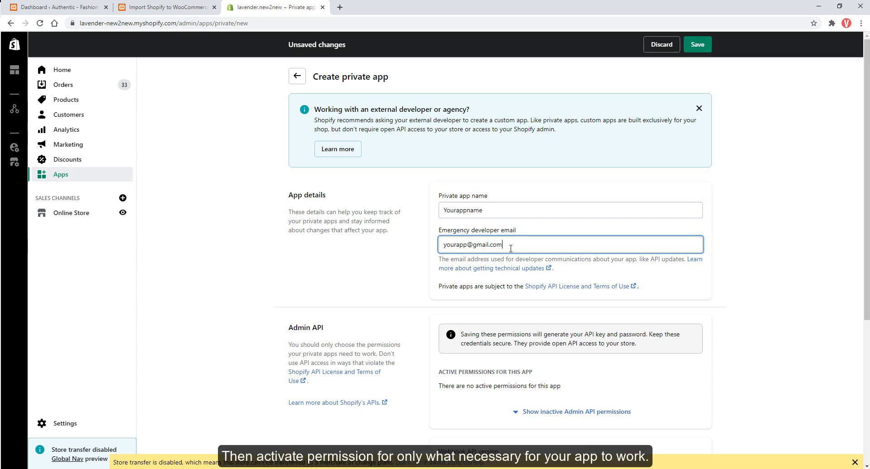
scroll(511, 249, "down", 1)
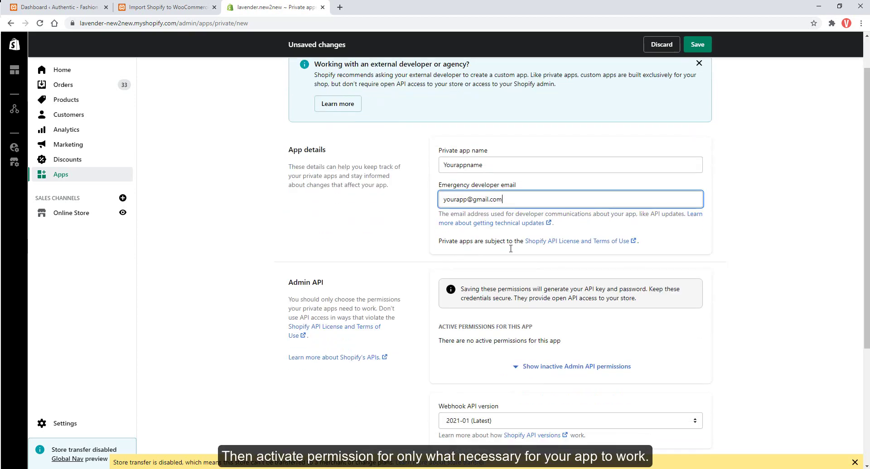
Give the private app Read access for Product listings and Products in Admin API permissions.
scroll(511, 249, "down", 1)
left_click(521, 321)
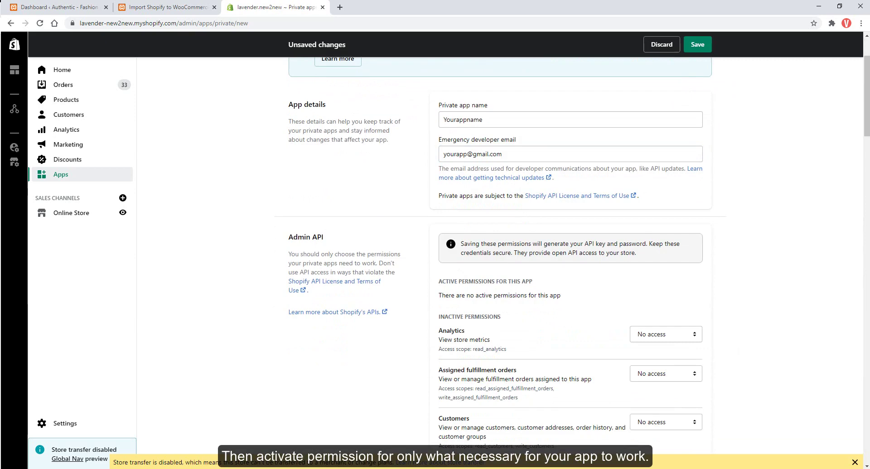
scroll(511, 249, "down", 4)
scroll(511, 249, "down", 8)
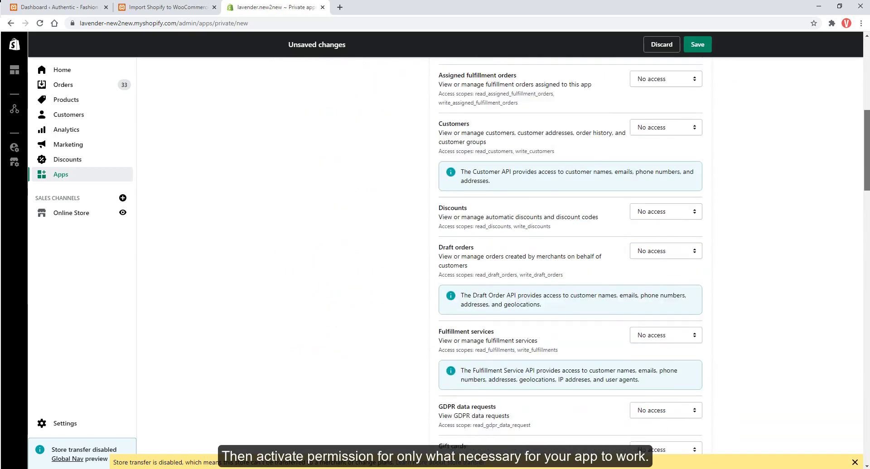
scroll(511, 248, "down", 9)
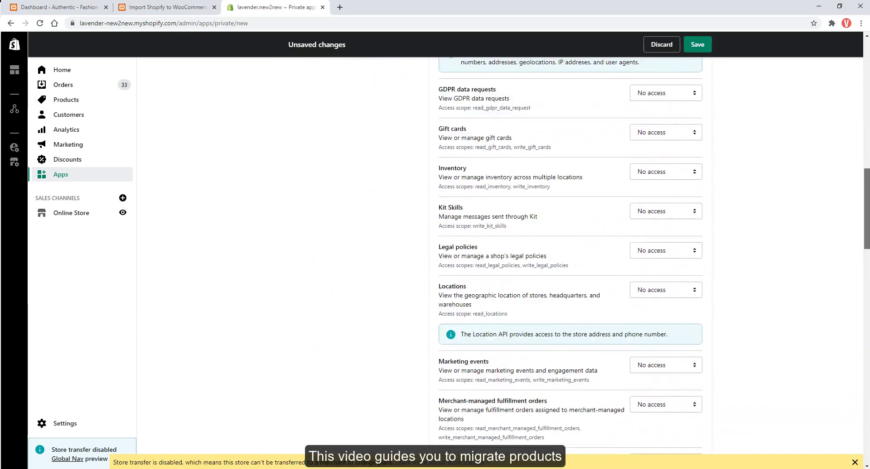
scroll(857, 316, "down", 1)
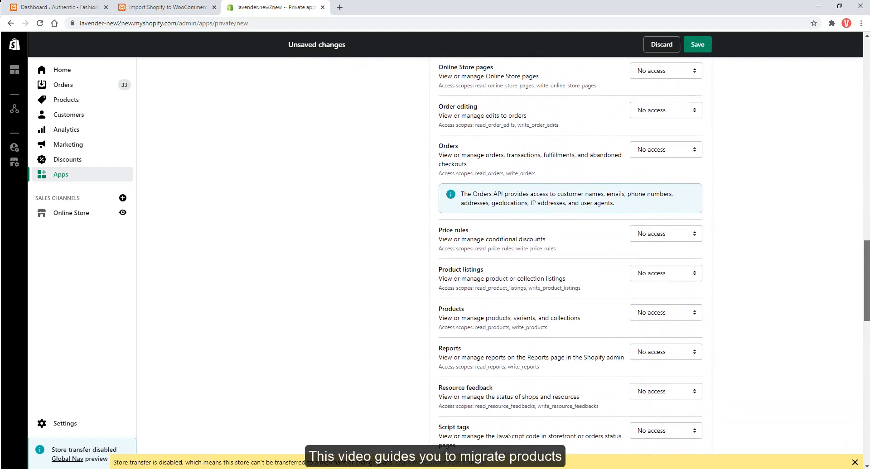
left_click(636, 255)
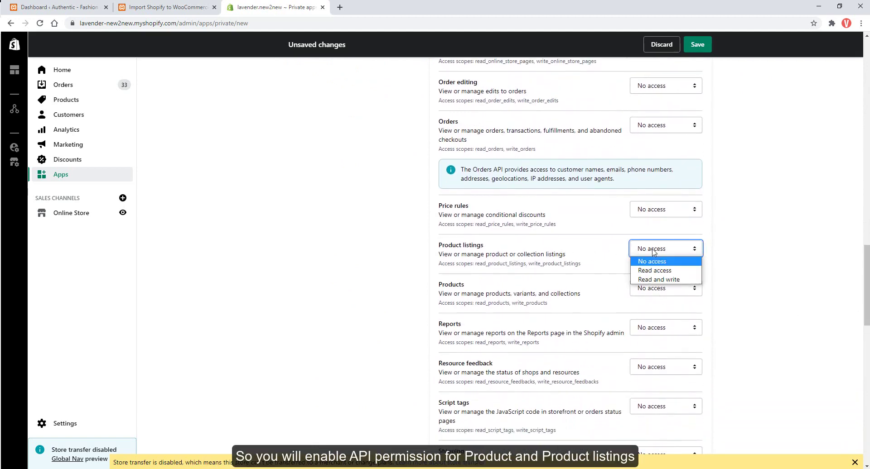
left_click(657, 274)
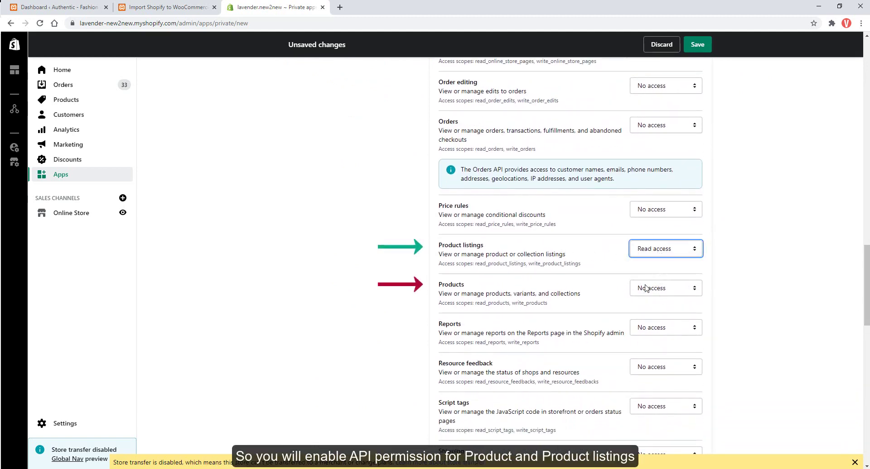
left_click(646, 290)
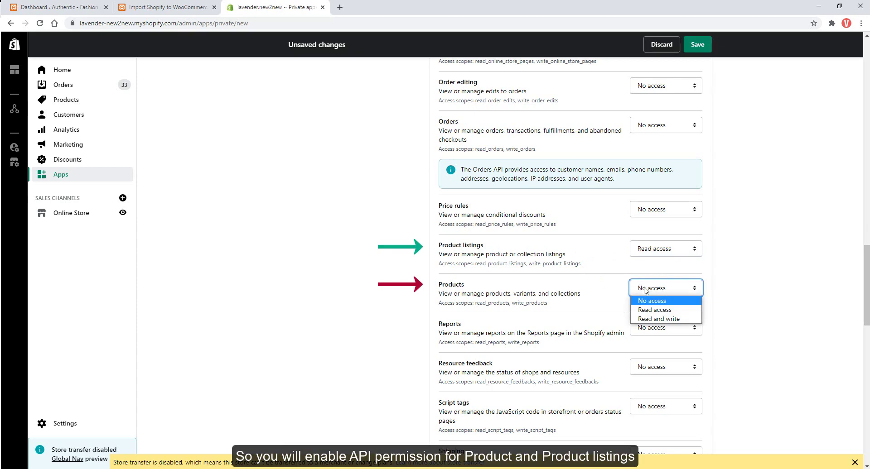
left_click(649, 310)
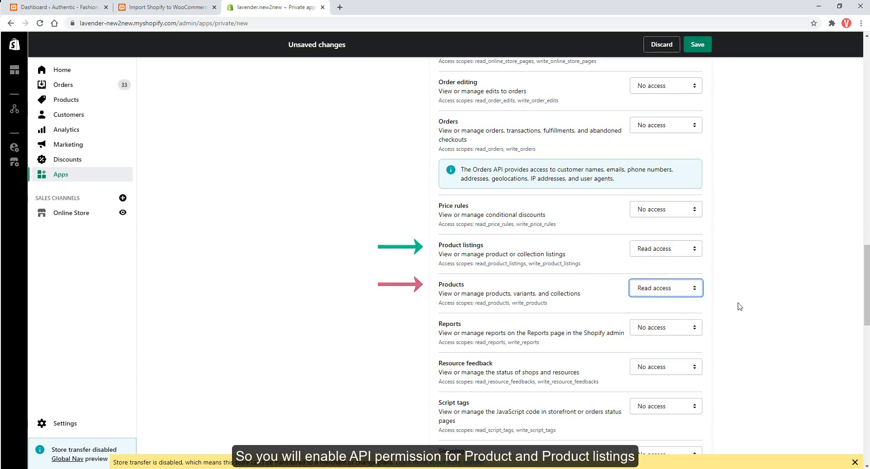
Save the private app and confirm its creation to generate the API credentials.
scroll(811, 269, "down", 5)
scroll(570, 254, "down", 7)
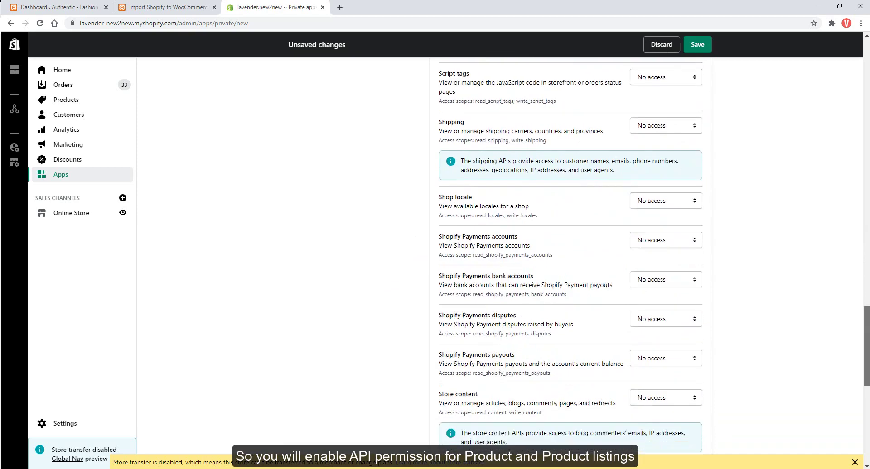
scroll(753, 425, "down", 4)
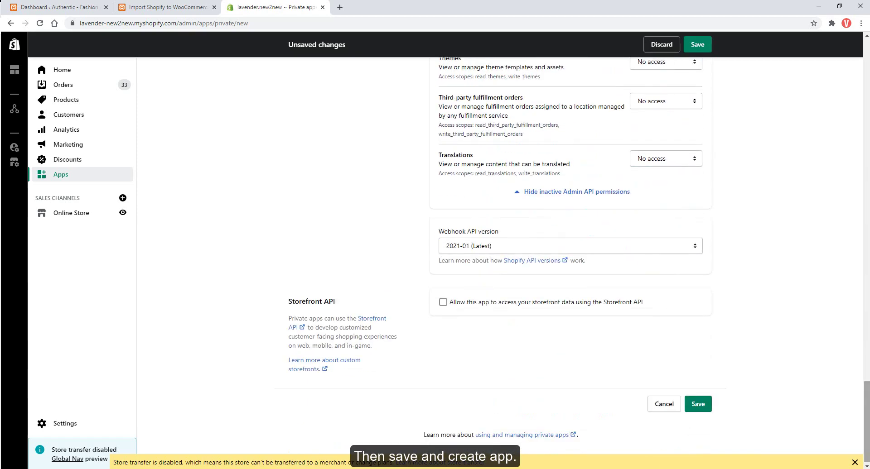
double_click(471, 300)
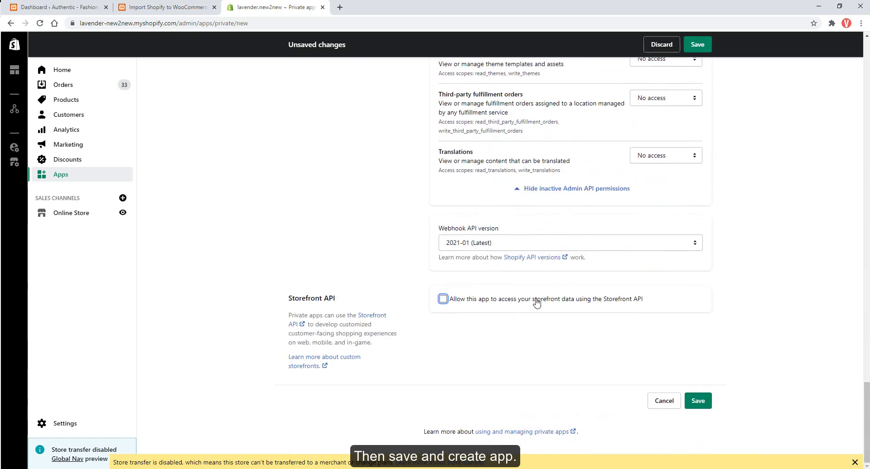
left_click(703, 408)
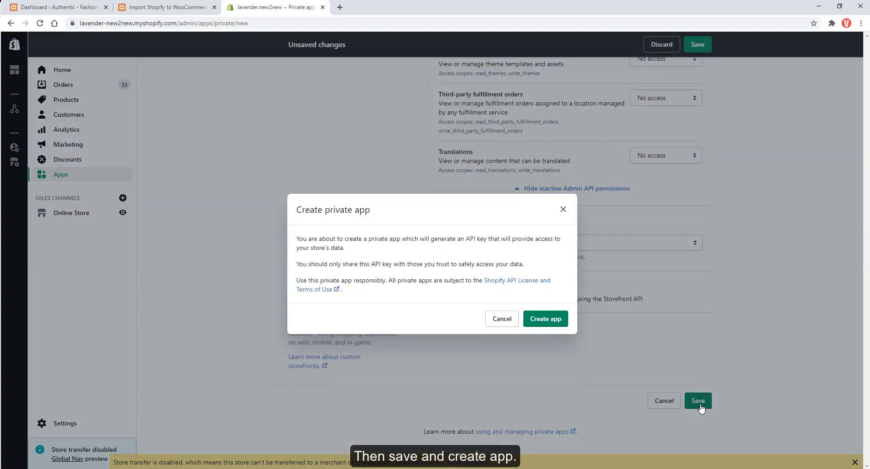
left_click(547, 321)
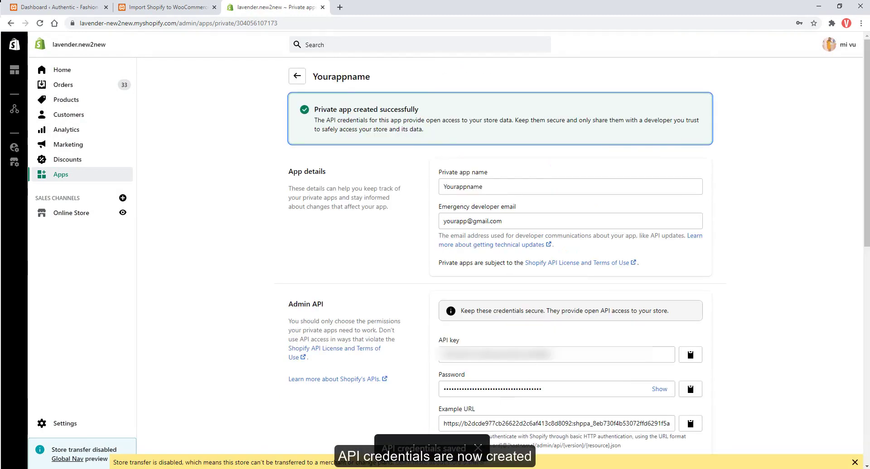
scroll(838, 303, "down", 2)
Copy the store address lavender-new2new.myshopify.com into the plugin's Store address field.
left_click(168, 7)
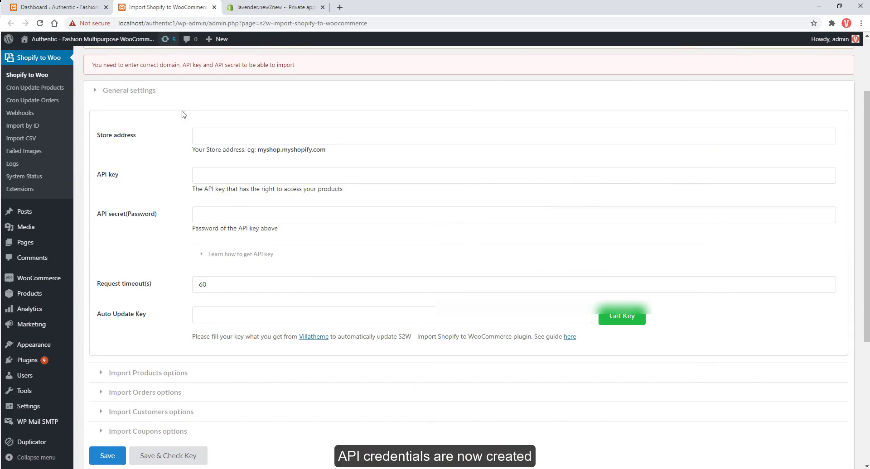
left_click(236, 140)
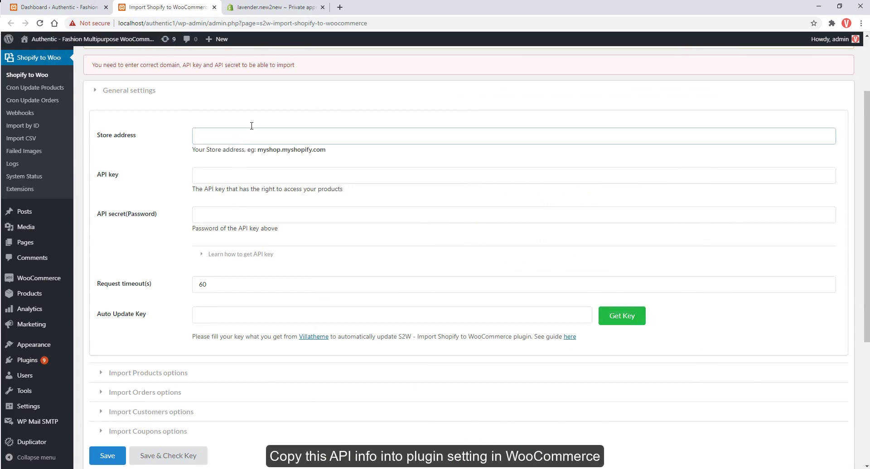
left_click(271, 8)
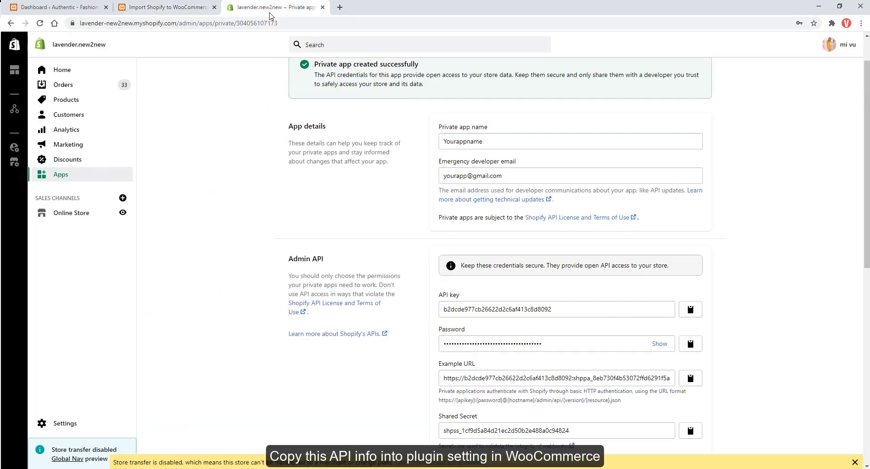
left_click(99, 23)
double_click(88, 23)
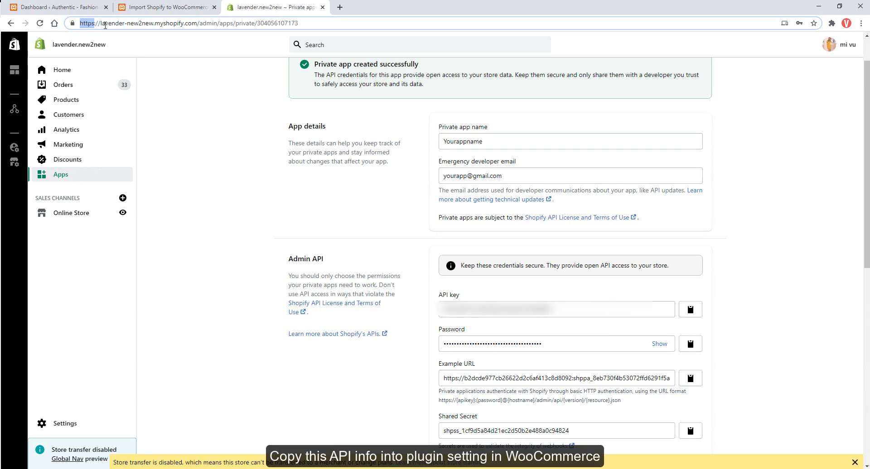
left_click_drag(160, 23, 194, 24)
key("ctrl+c")
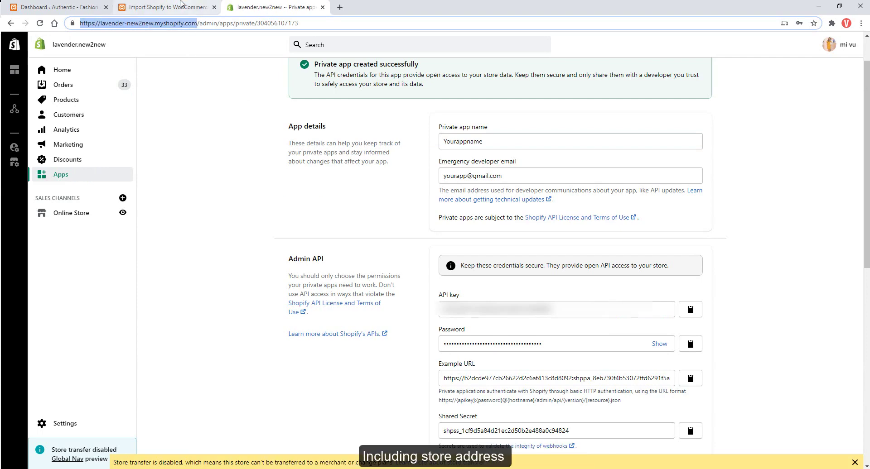
left_click(167, 7)
key("ctrl+v")
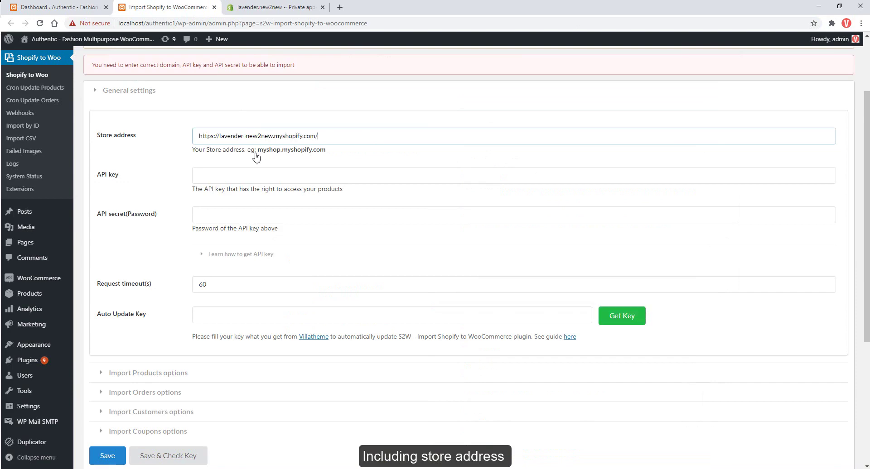
Paste the Shopify API key and password into API key and API secret, then save.
left_click(231, 177)
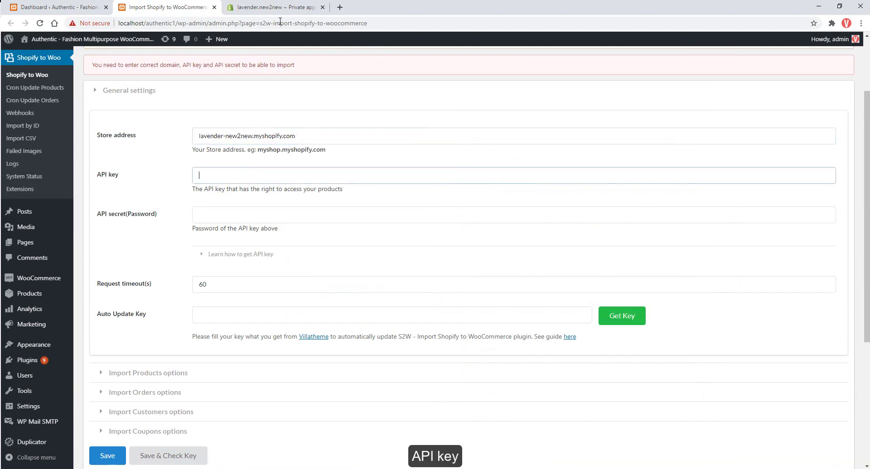
left_click(272, 7)
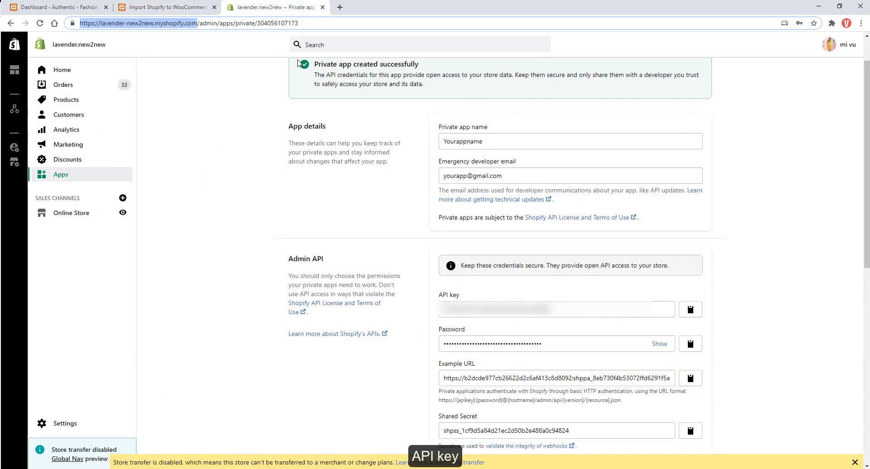
left_click(684, 314)
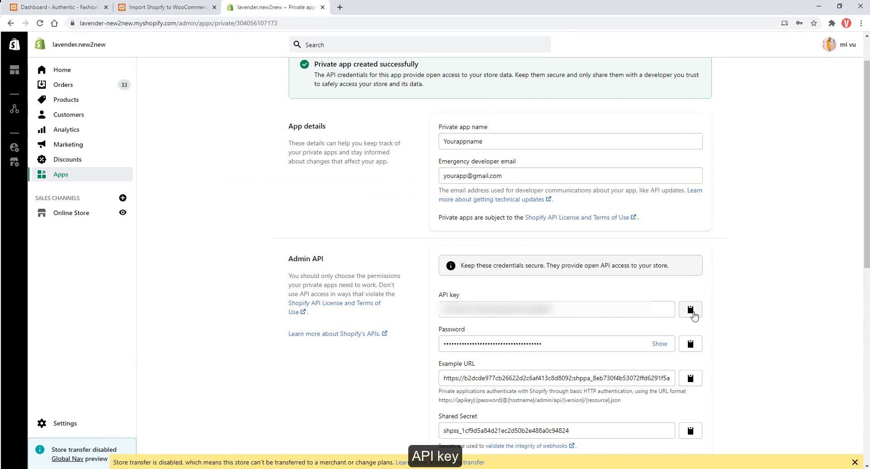
left_click(131, 6)
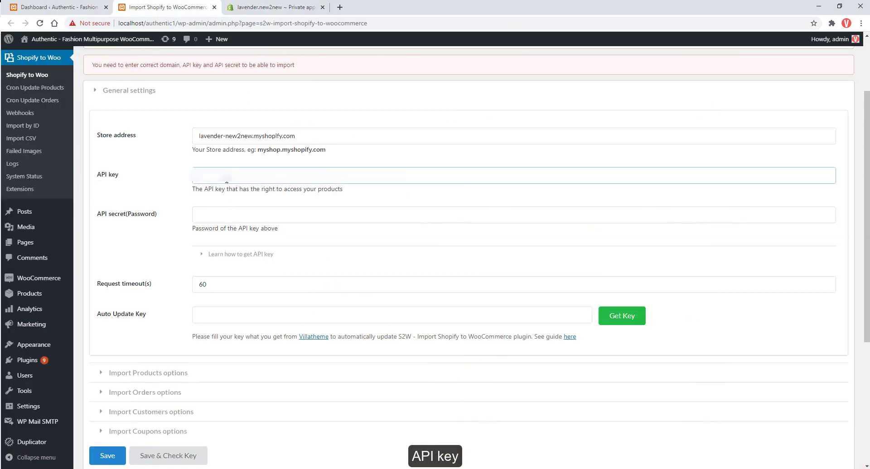
key("ctrl+v")
left_click(272, 7)
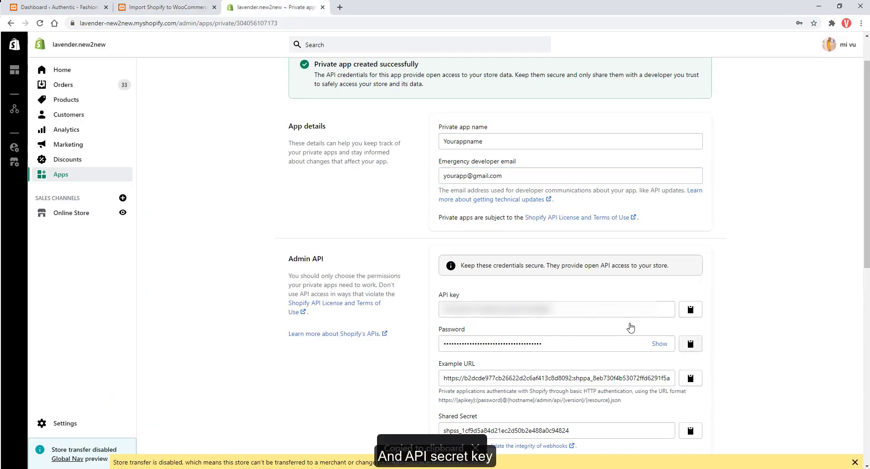
left_click(690, 346)
left_click(165, 7)
left_click(240, 216)
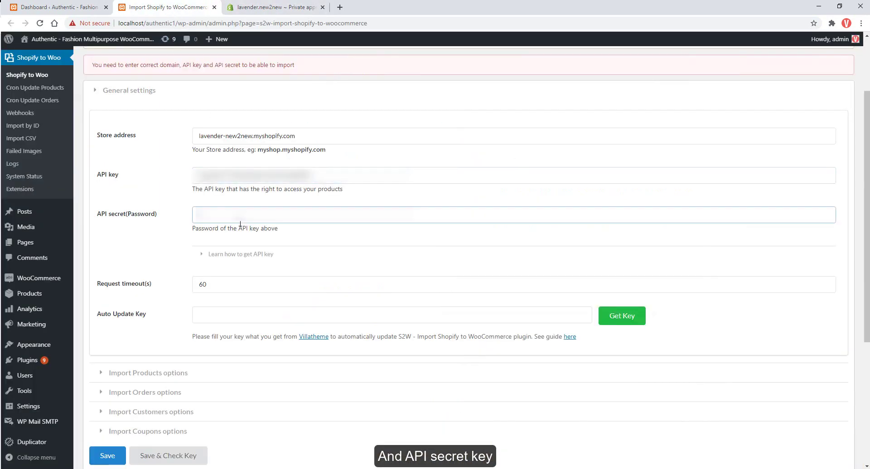
key("ctrl+v")
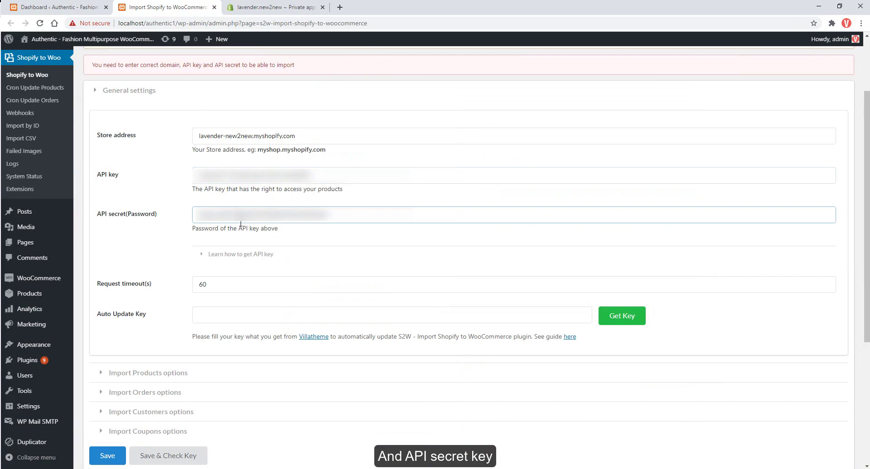
left_click(108, 459)
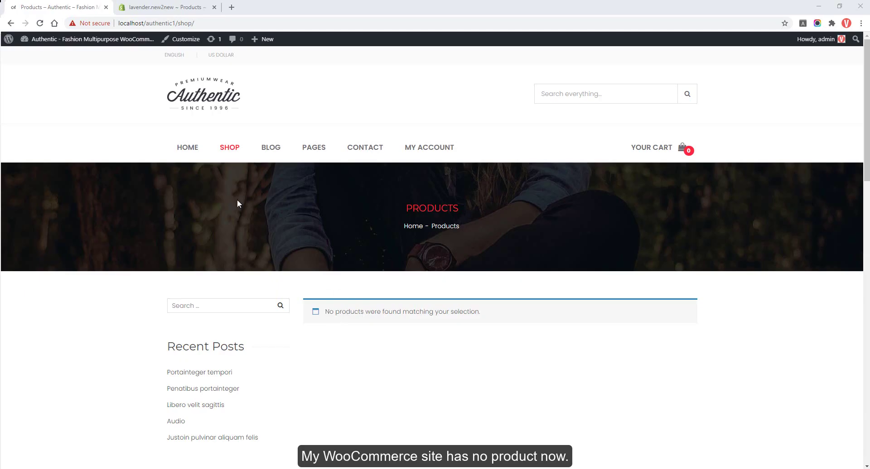
Check that WooCommerce All Products is empty, then view the Shopify products list.
left_click(41, 40)
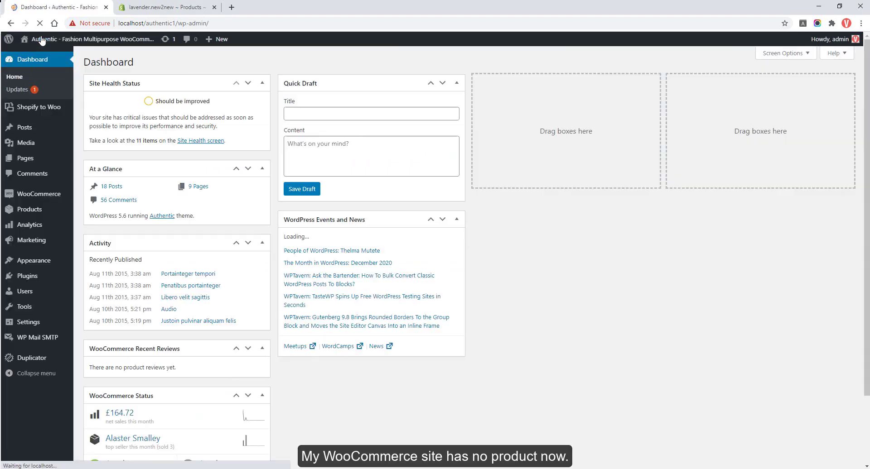
left_click(30, 210)
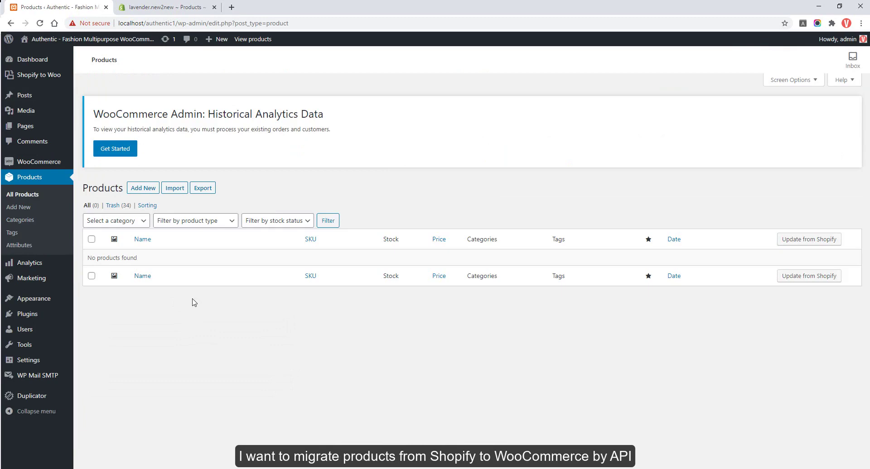
left_click(168, 12)
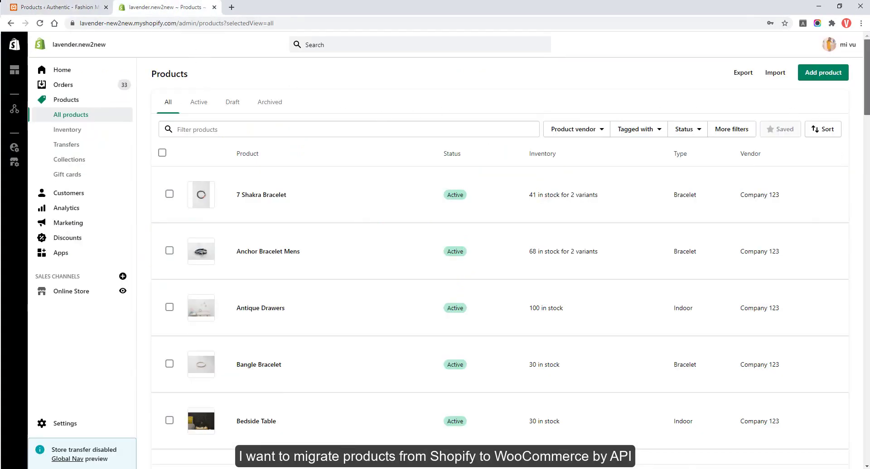
Scroll through the Shopify products, then return to the empty WooCommerce Products list.
scroll(859, 115, "down", 5)
scroll(500, 273, "down", 15)
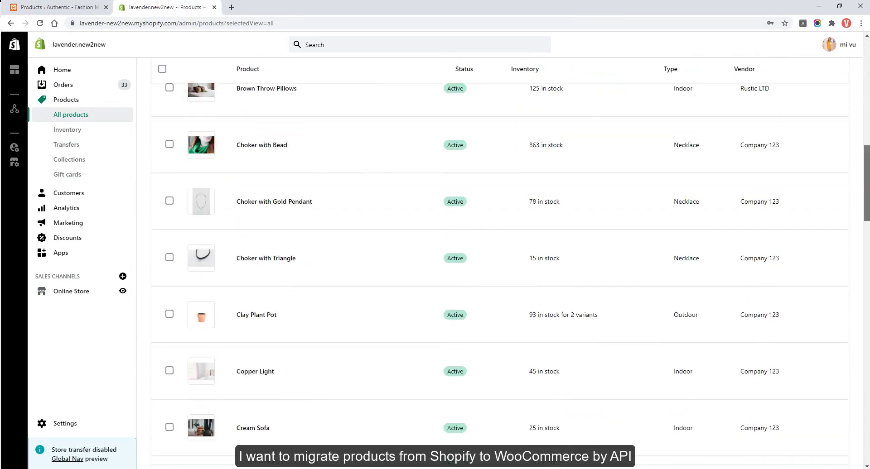
scroll(499, 273, "up", 15)
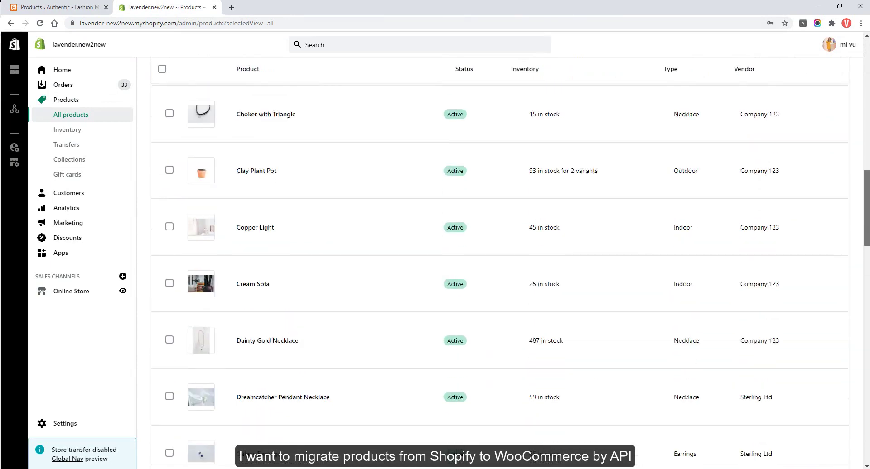
scroll(500, 273, "up", 4)
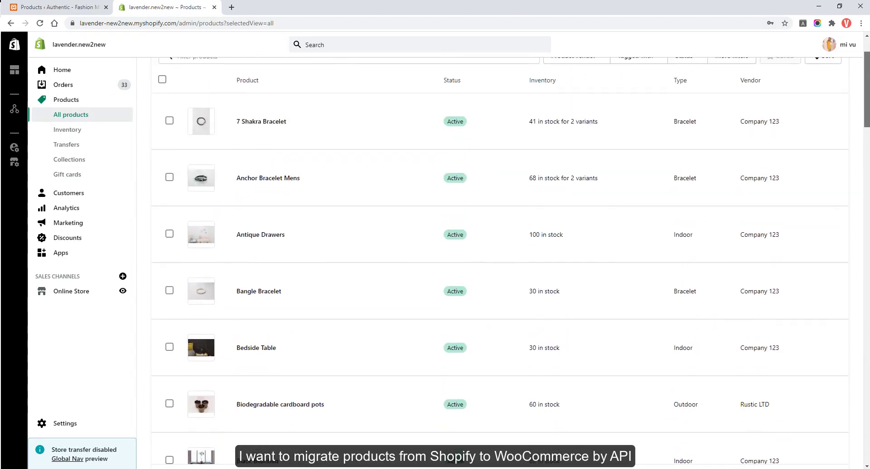
left_click(59, 6)
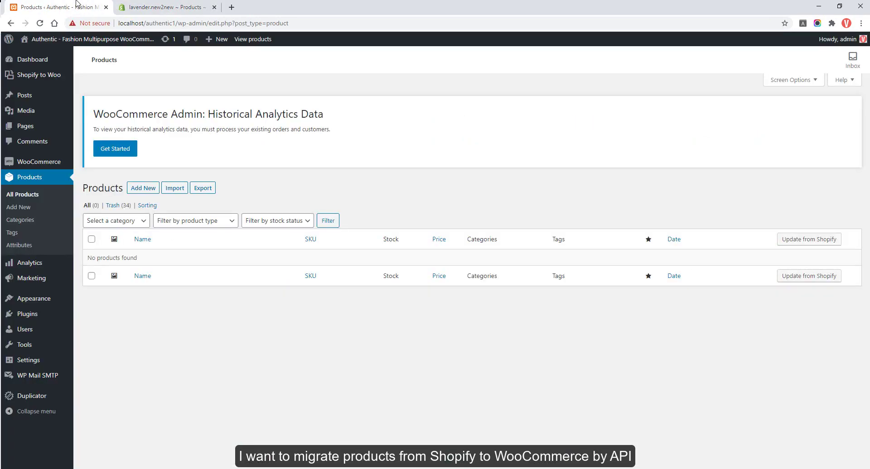
On the Shopify to Woo page, enable only the Products import and open its import options.
mouse_move(50, 75)
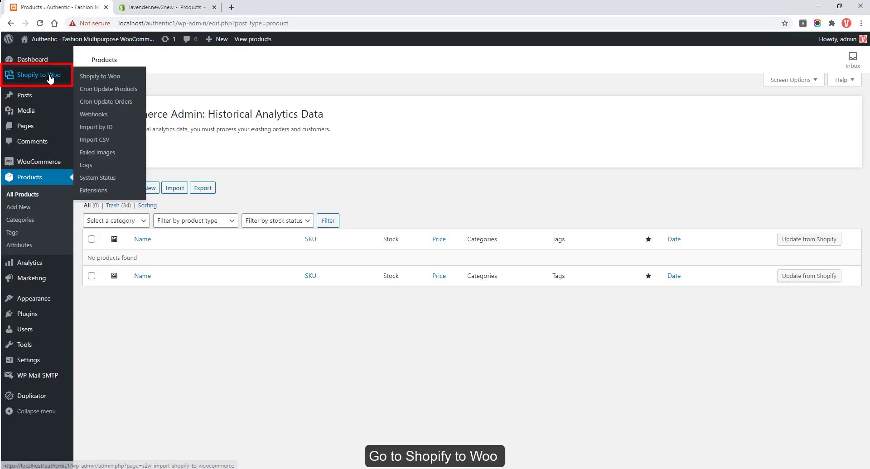
left_click(96, 77)
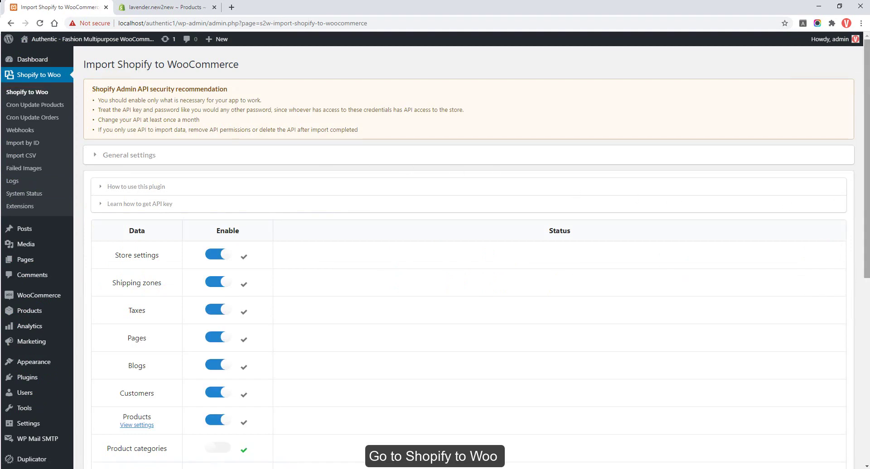
left_click_drag(866, 206, 866, 269)
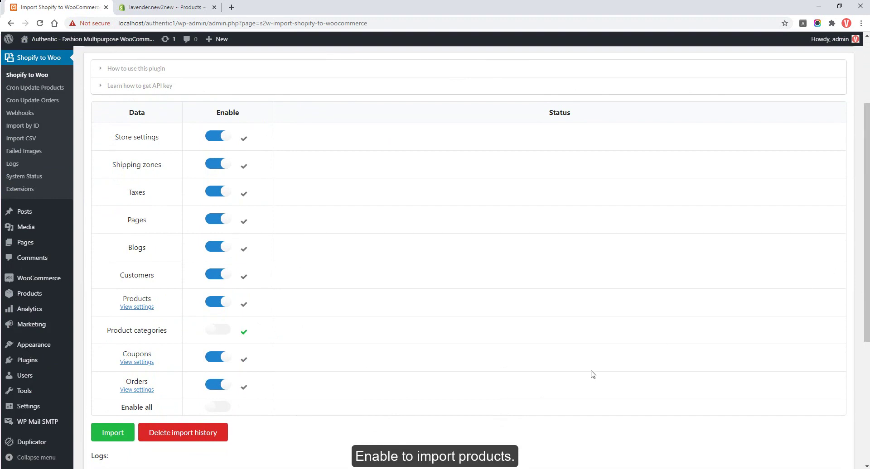
left_click(226, 408)
left_click(226, 407)
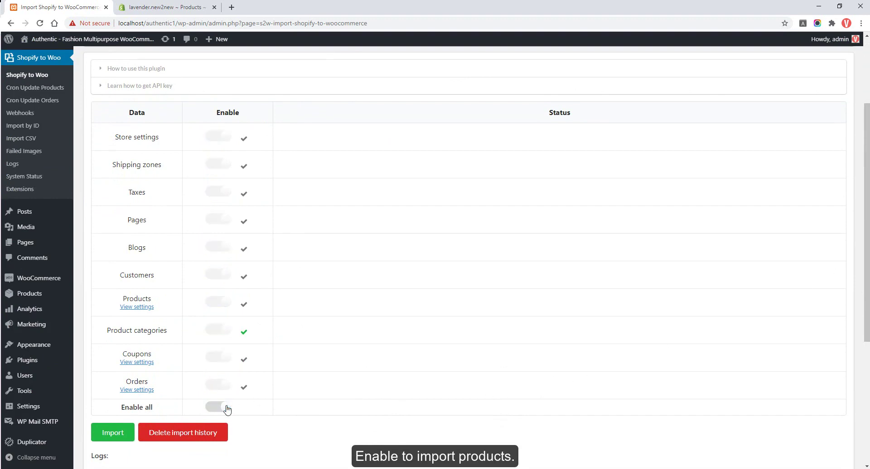
left_click(220, 303)
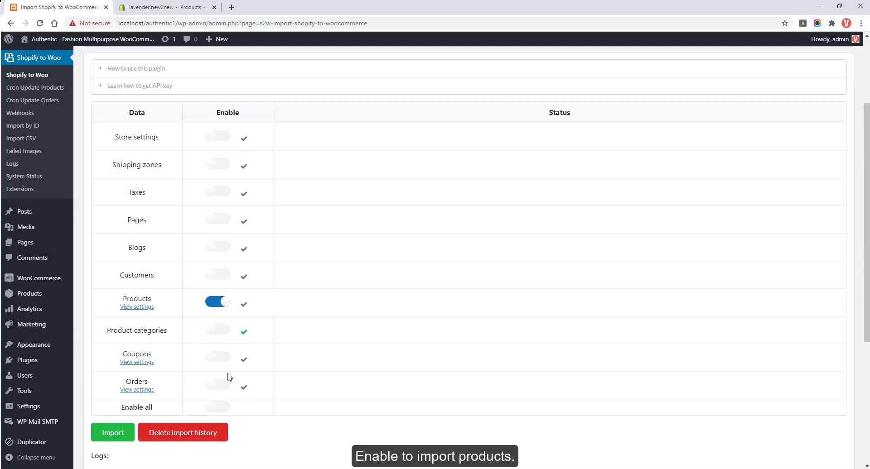
left_click(146, 308)
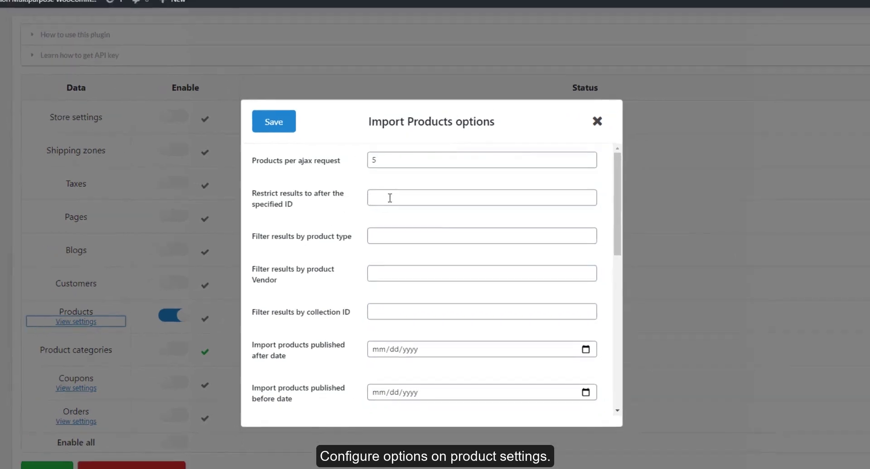
left_click(444, 234)
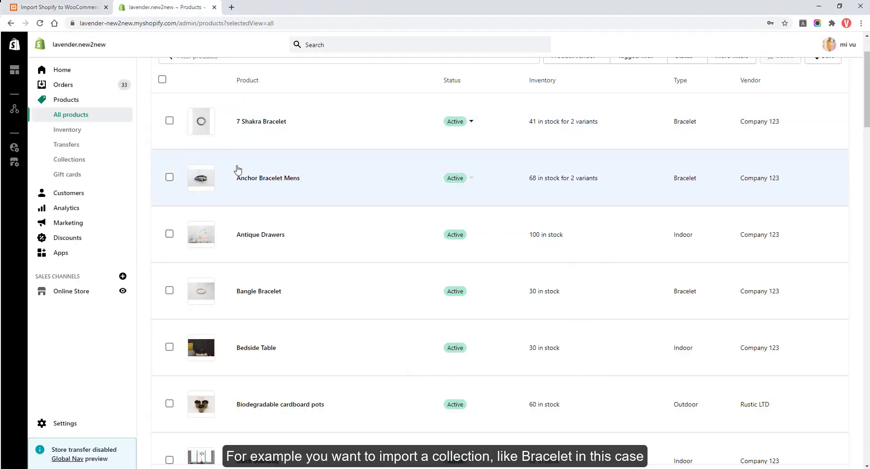
Filter the Shopify product list to product type Bracelet, then return to the import page.
scroll(238, 170, "up", 2)
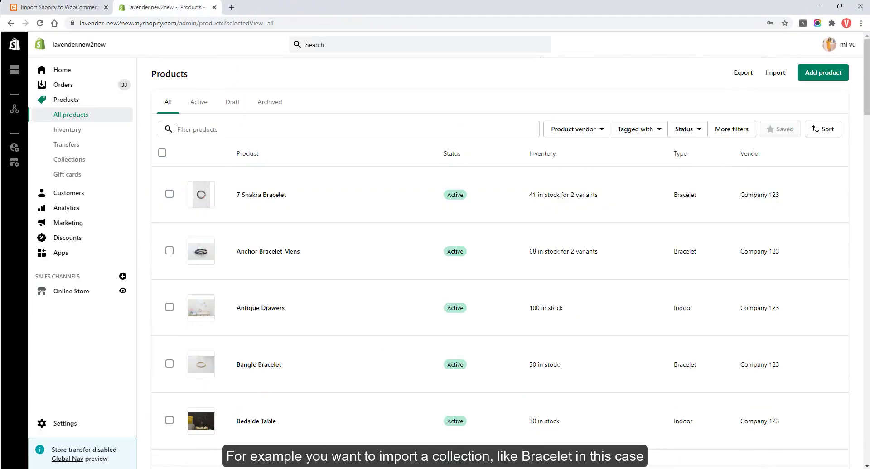
left_click(728, 128)
left_click(723, 160)
left_click(710, 180)
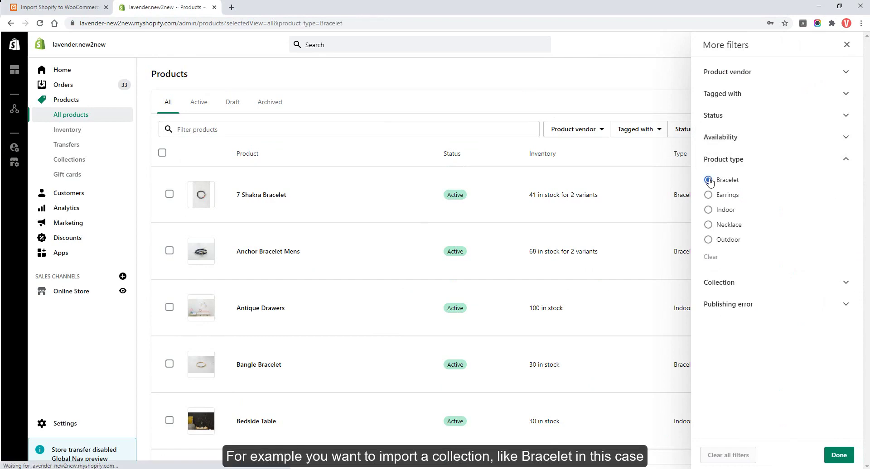
left_click(648, 165)
scroll(648, 165, "down", 1)
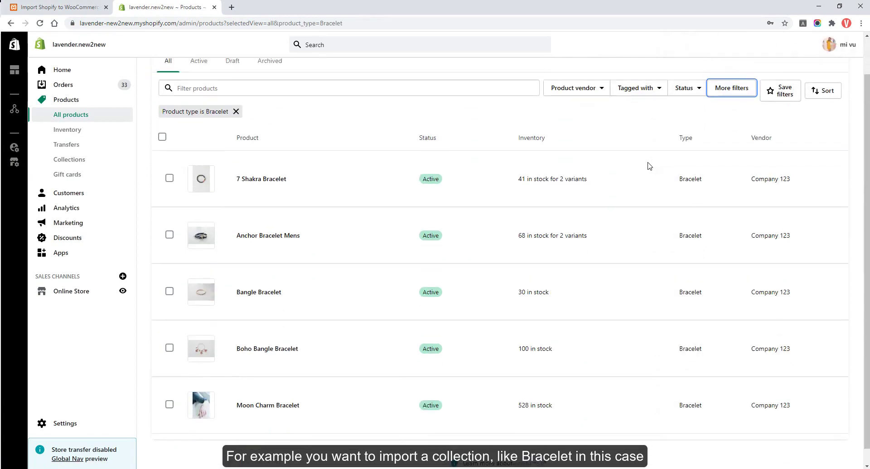
left_click(59, 7)
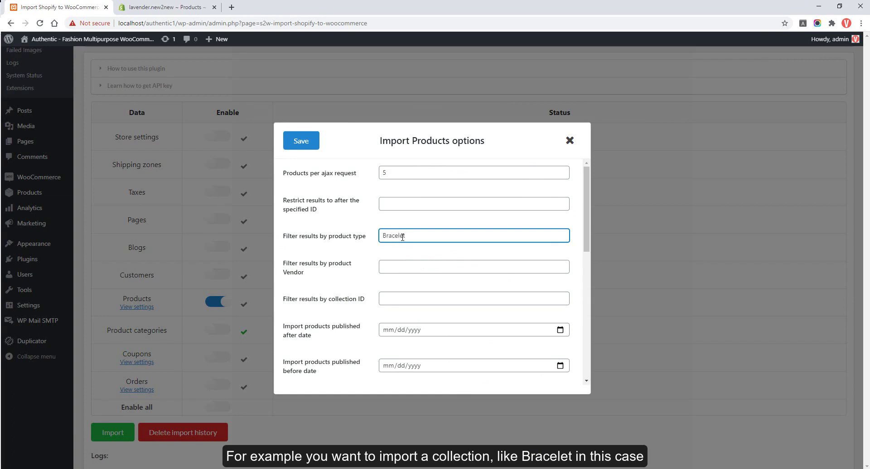
Review the import filters and keep Publish as the imported product status.
left_click(396, 299)
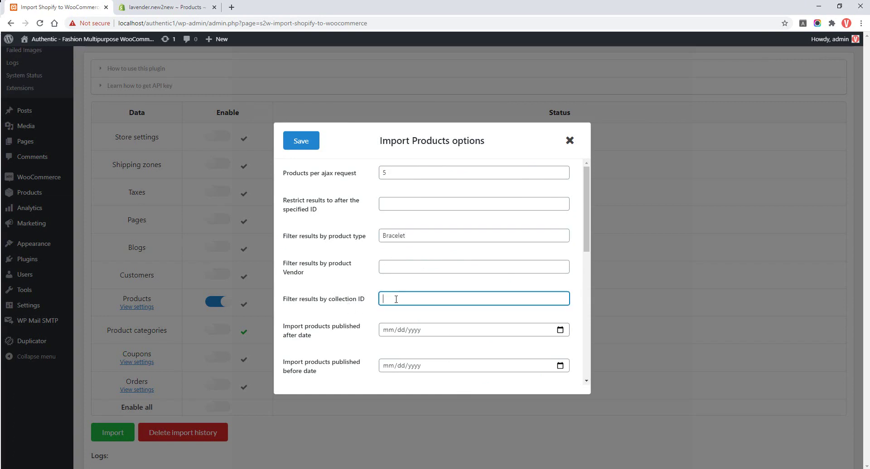
left_click(393, 335)
scroll(393, 335, "down", 3)
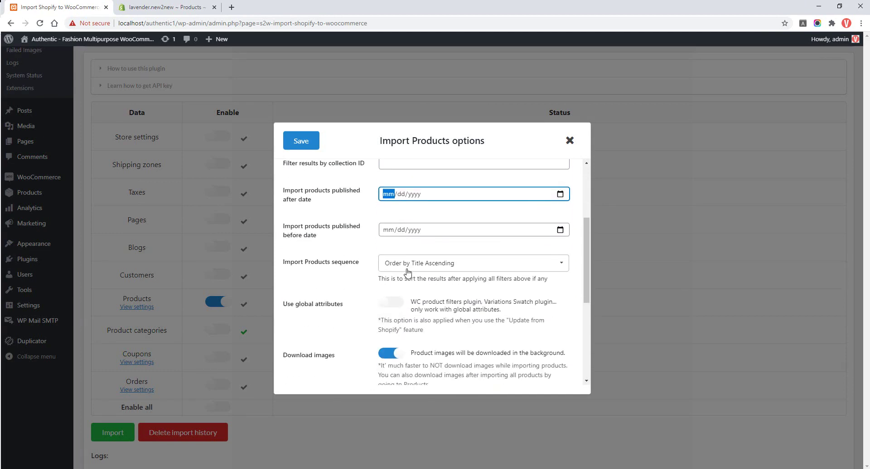
scroll(357, 314, "down", 1)
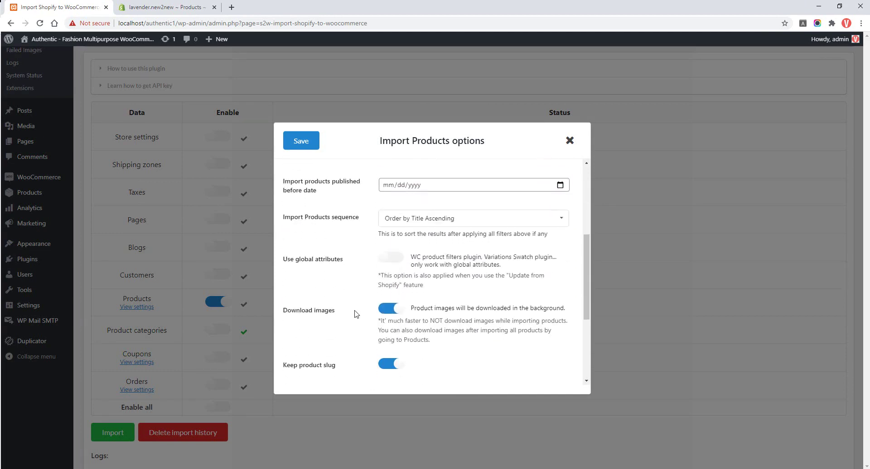
scroll(369, 317, "down", 1)
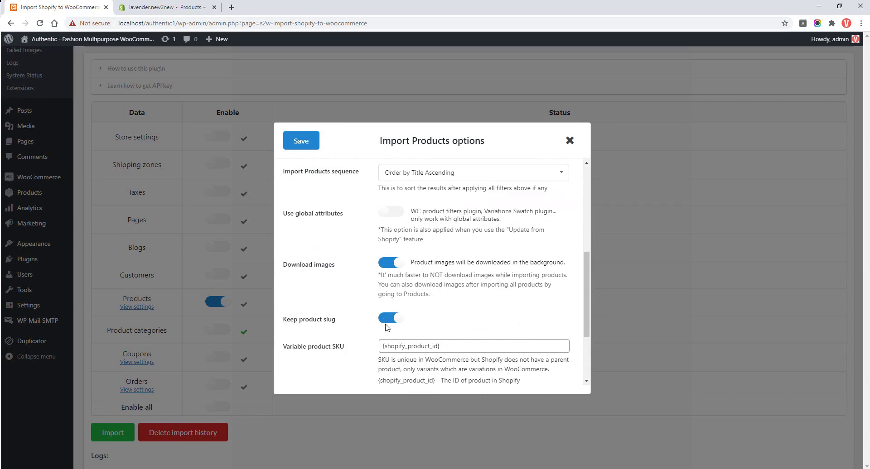
scroll(390, 324, "down", 3)
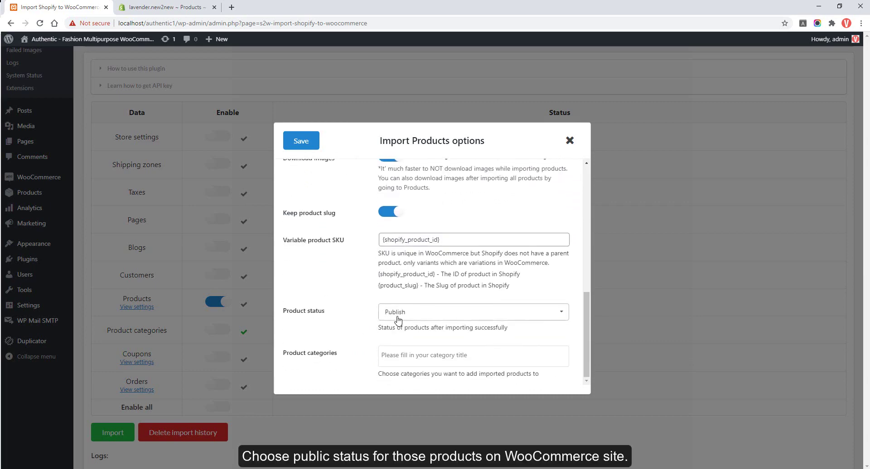
left_click(399, 313)
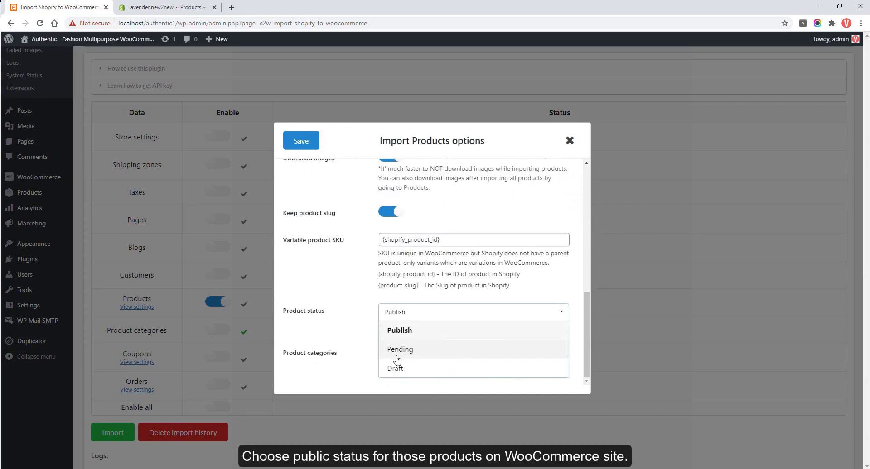
left_click(363, 318)
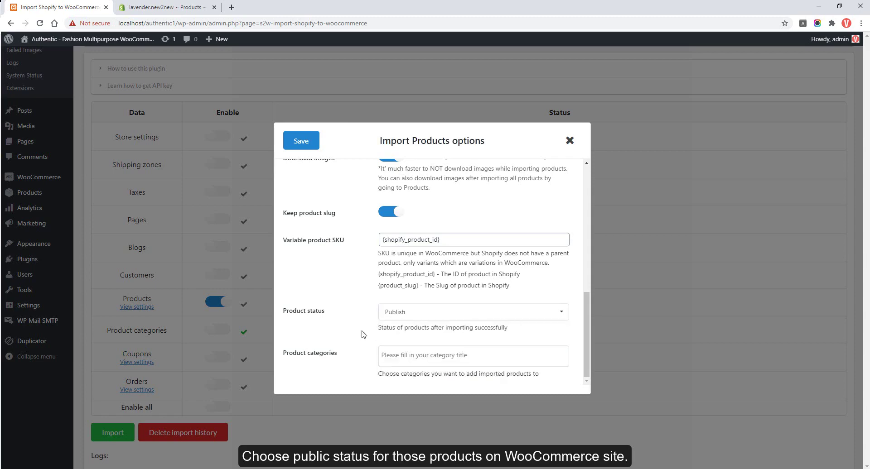
Assign imported products to the Bracelet category and save the import options.
left_click(412, 347)
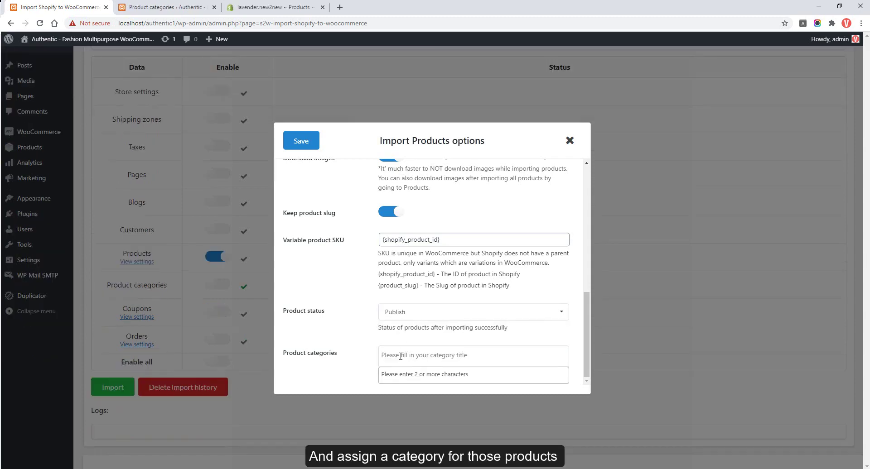
type("Bracelet")
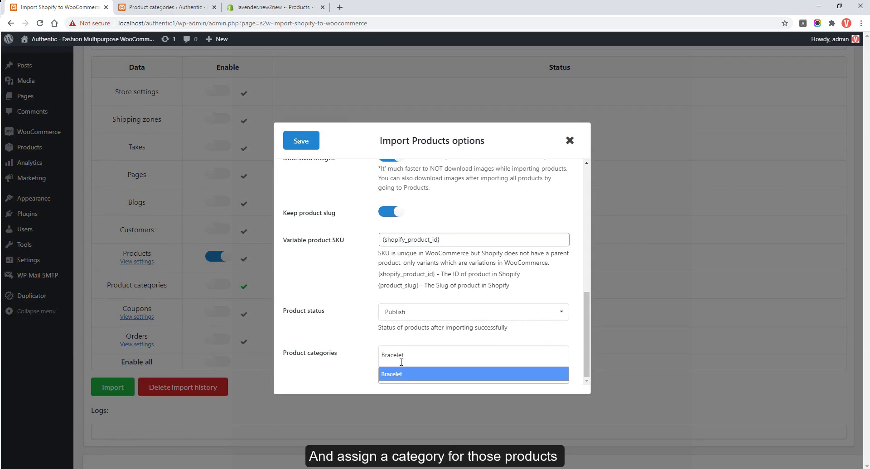
left_click(400, 376)
scroll(344, 382, "down", 1)
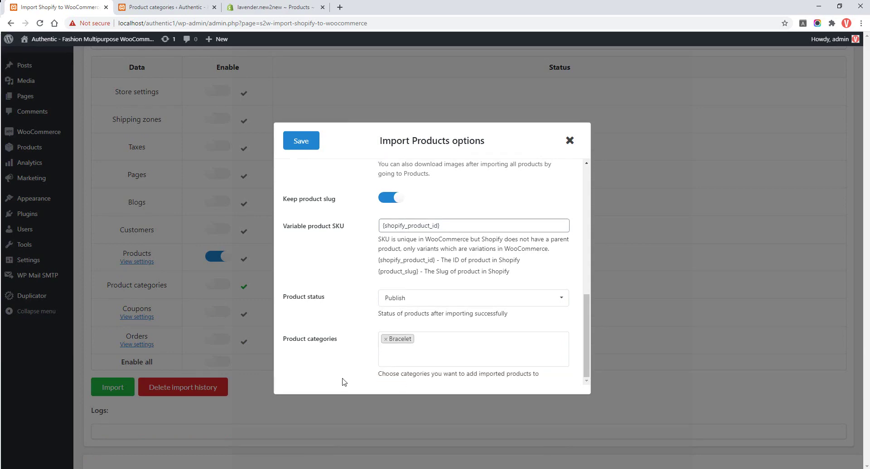
scroll(345, 382, "up", 10)
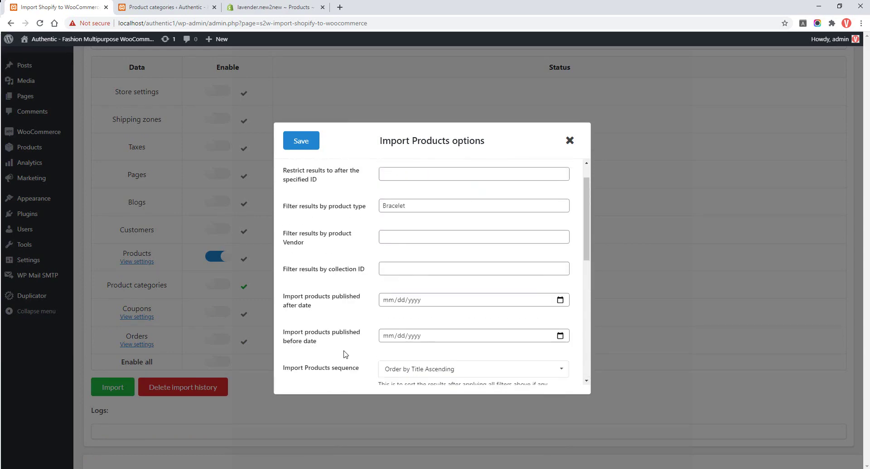
left_click(303, 141)
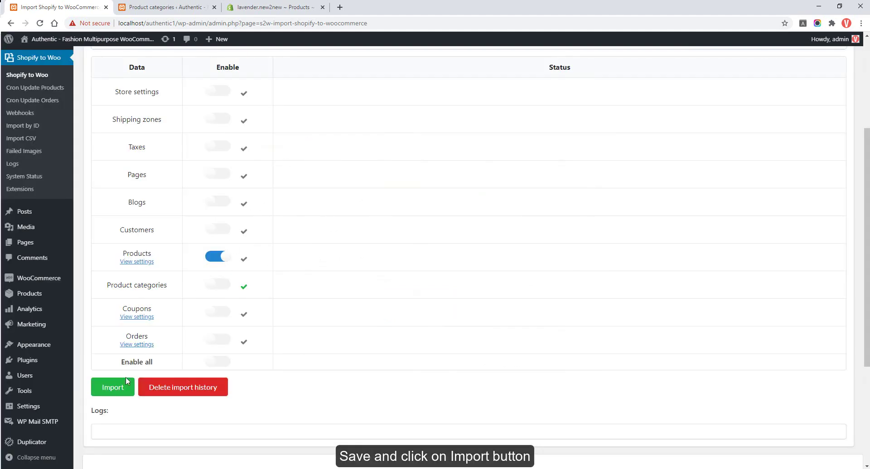
Import the five Bracelet products (5/5) and compare WooCommerce Products with Shopify's Bracelet list.
left_click(111, 388)
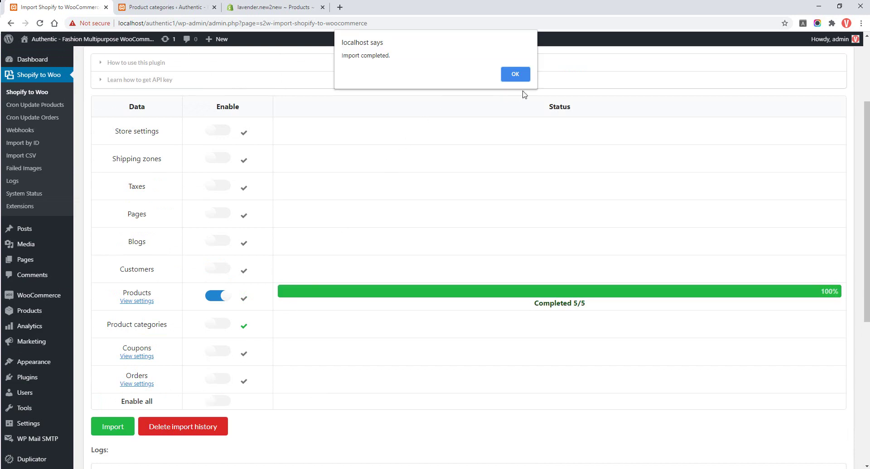
left_click(517, 74)
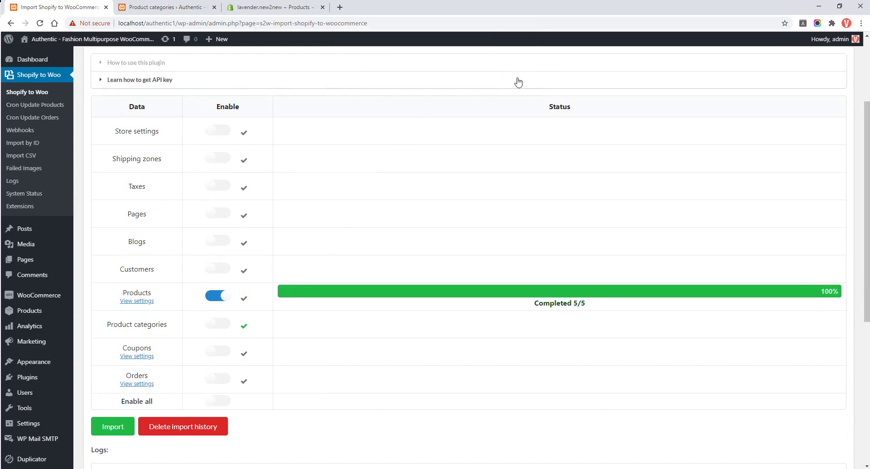
left_click(48, 315)
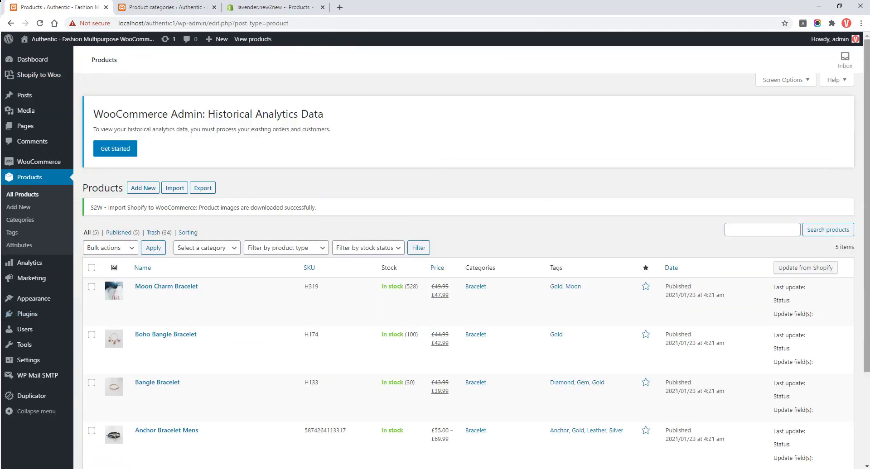
left_click_drag(865, 176, 867, 272)
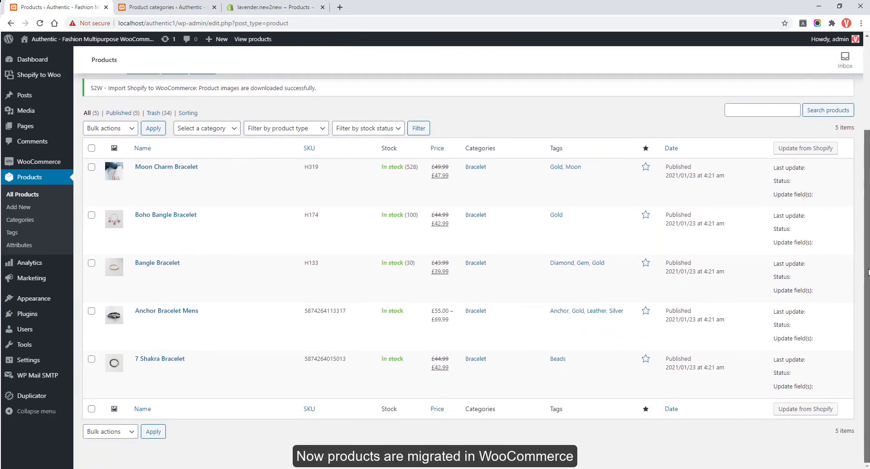
left_click(306, 13)
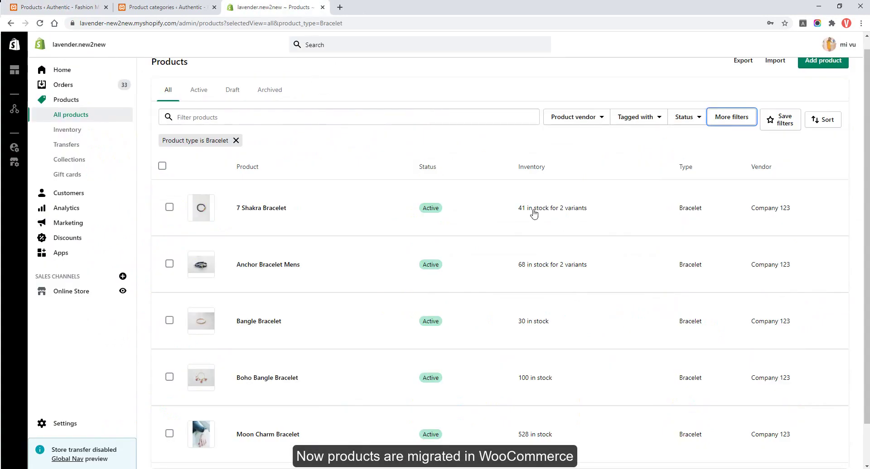
scroll(861, 182, "down", 1)
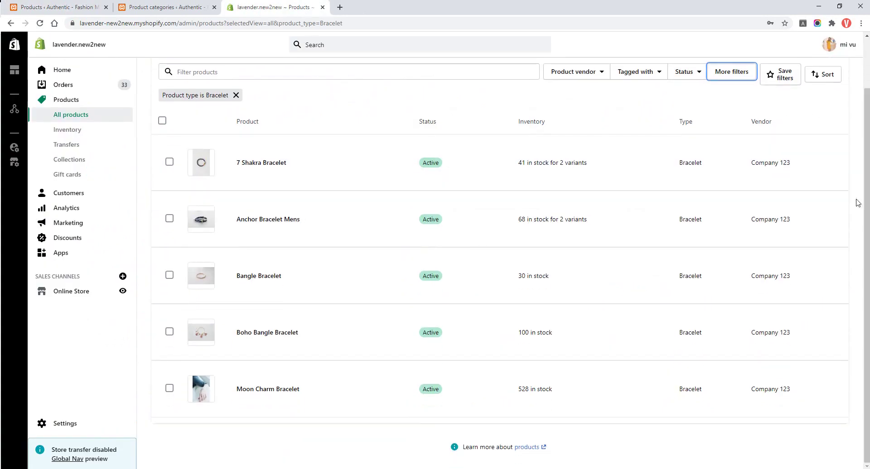
left_click(55, 7)
Go to the storefront shop page and open the Anchor Bracelet Mens product page.
mouse_move(46, 39)
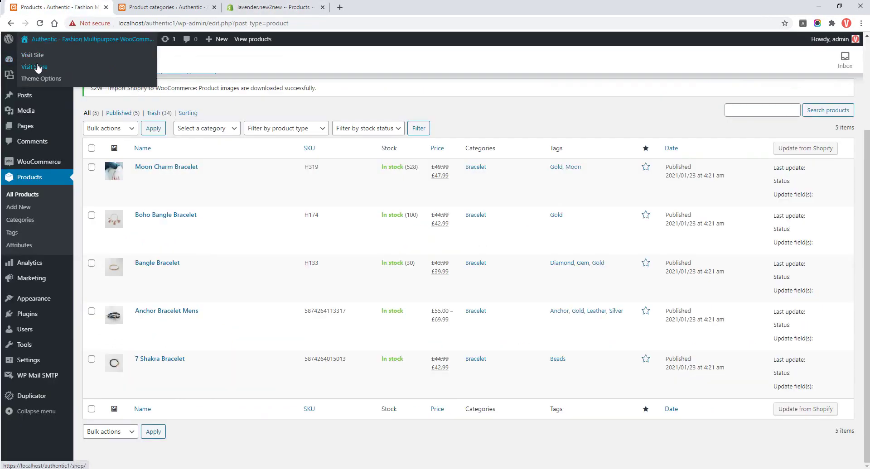
left_click(39, 67)
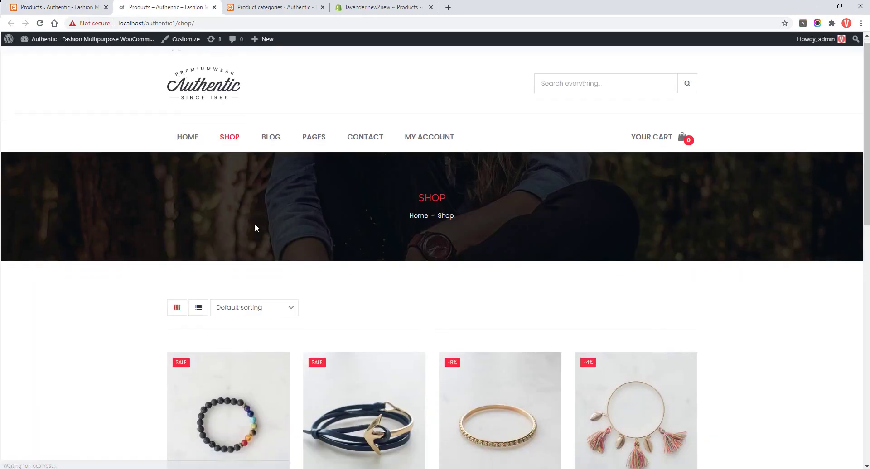
scroll(255, 228, "down", 6)
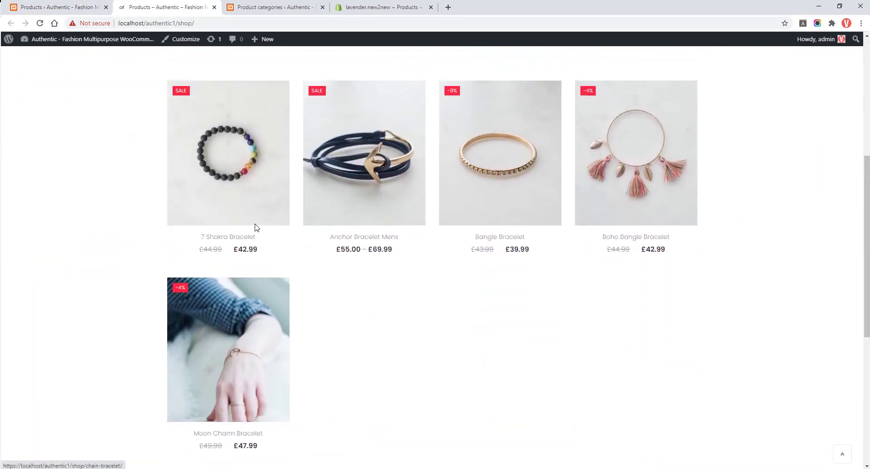
scroll(255, 227, "up", 5)
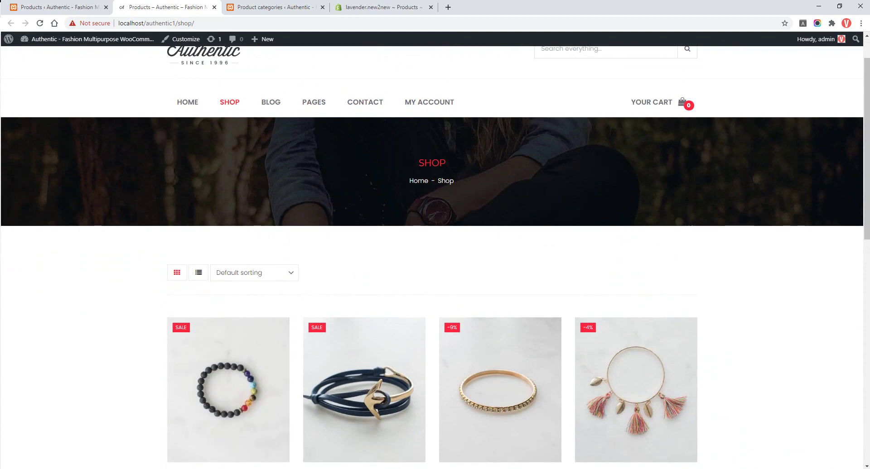
left_click(365, 362)
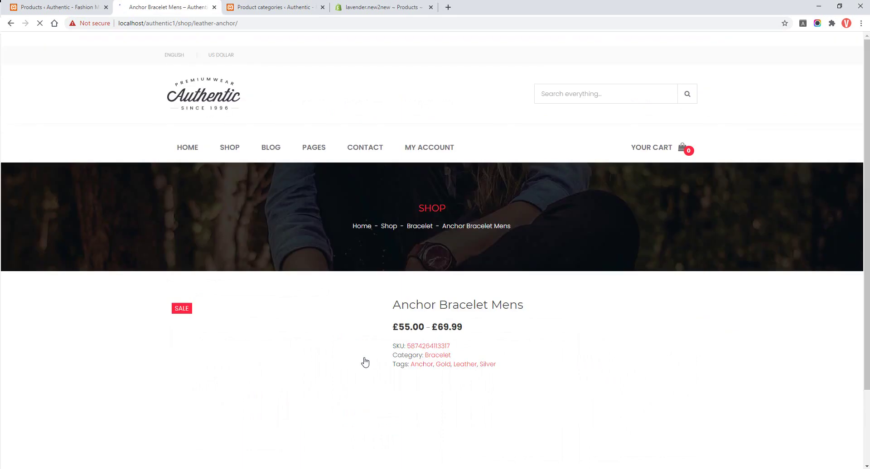
scroll(365, 361, "down", 3)
scroll(365, 362, "down", 1)
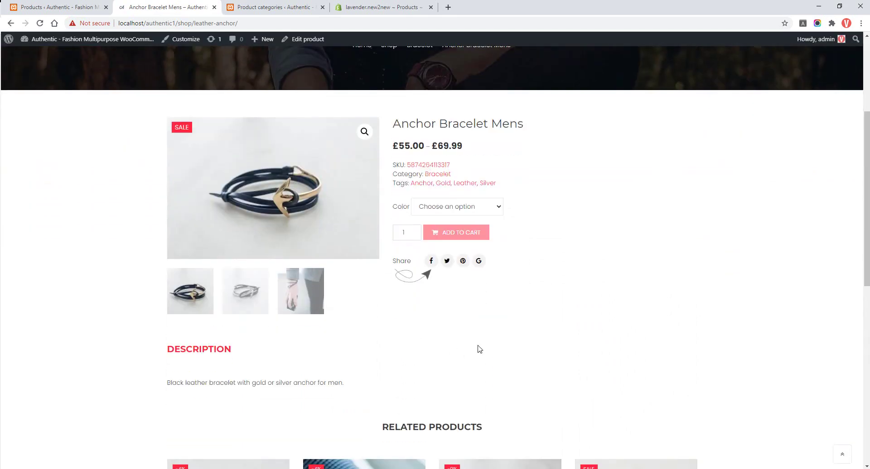
Pick Gold, then Silver, from the Color dropdown to view each variant's details.
left_click(480, 209)
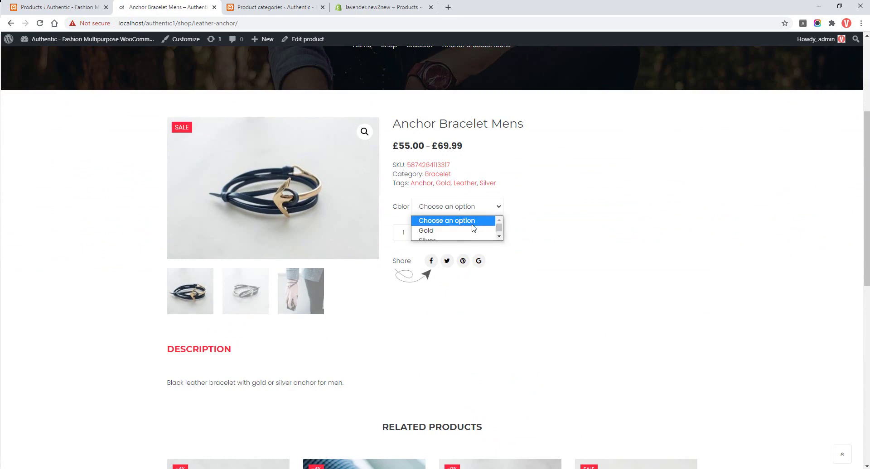
left_click(468, 231)
left_click(458, 207)
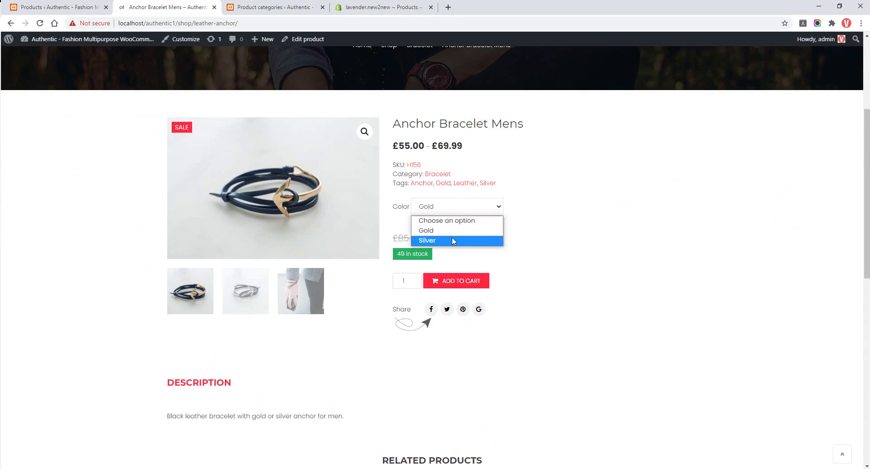
left_click(453, 239)
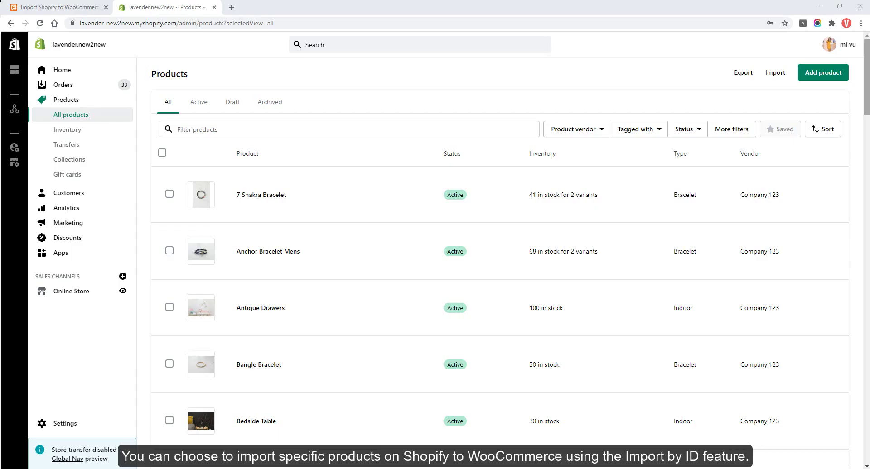
From All products, open Antique Drawers, Black Beanbag and Brown Throw Pillows in new tabs.
scroll(579, 159, "down", 3)
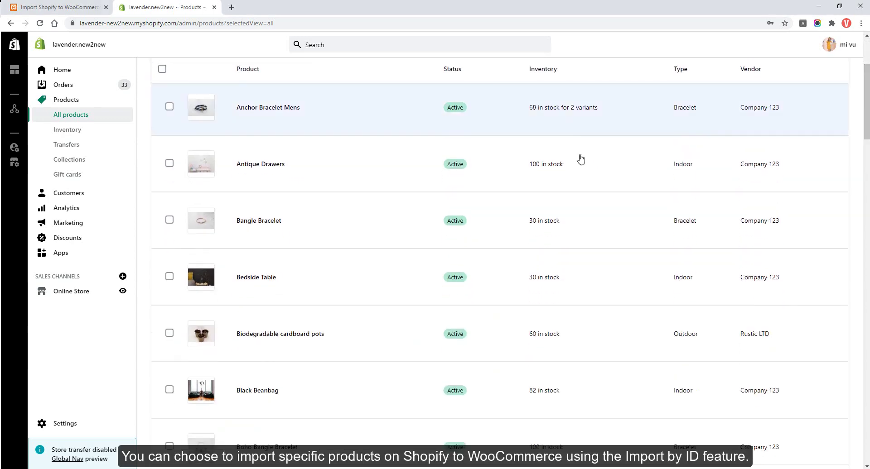
left_click(268, 165, "ctrl")
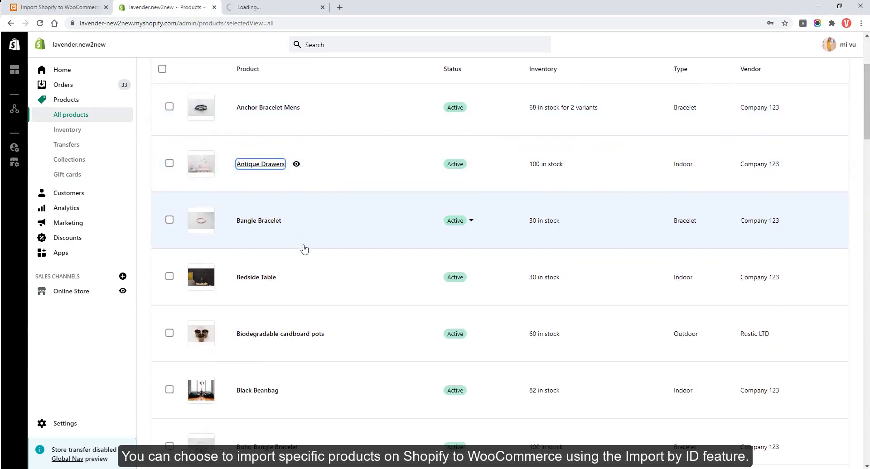
scroll(303, 257, "down", 1)
scroll(303, 257, "down", 2)
left_click(268, 300, "ctrl")
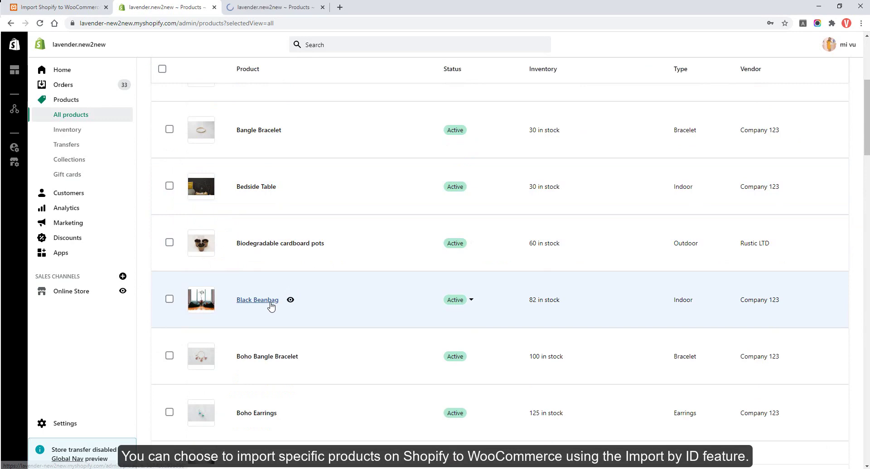
scroll(270, 307, "down", 3)
left_click(270, 334, "ctrl")
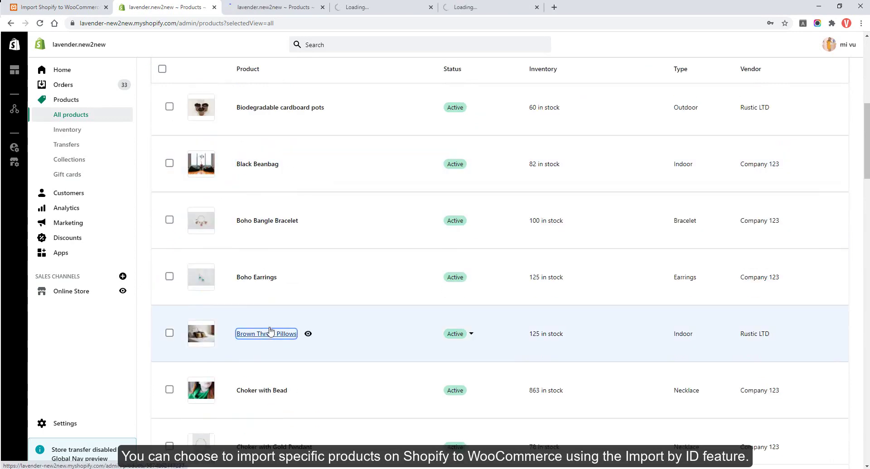
Look through each of the three product edit pages, then return to the S2W import tab.
left_click(274, 7)
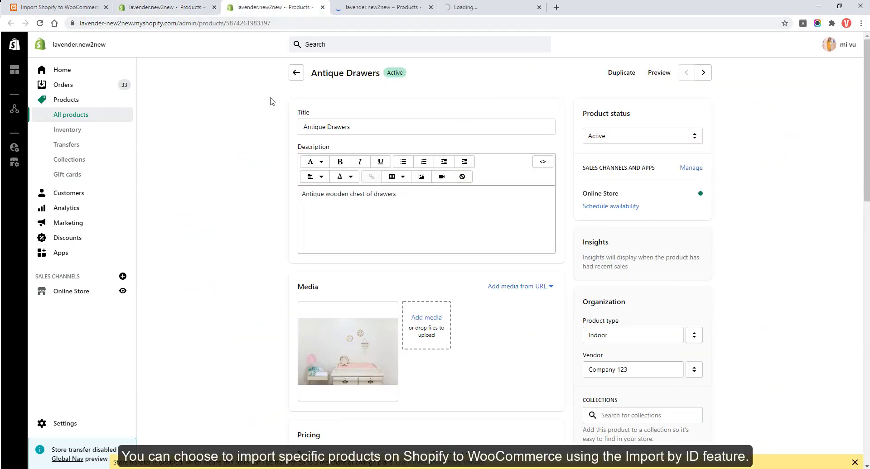
left_click(383, 7)
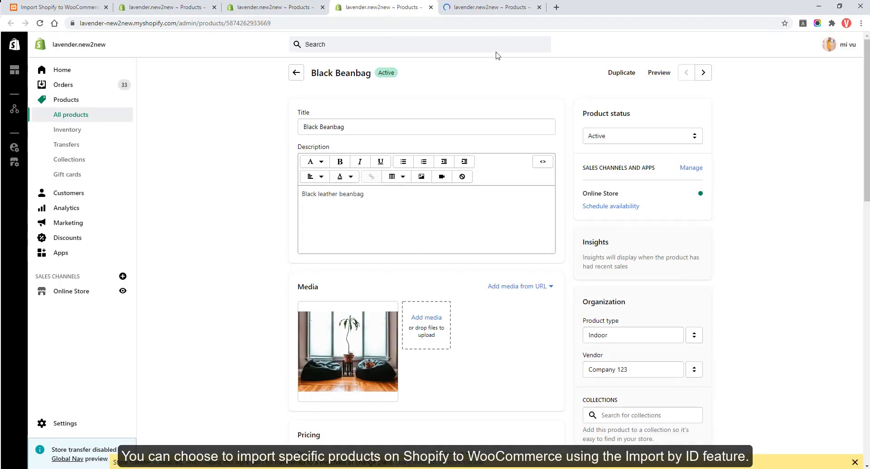
left_click(502, 8)
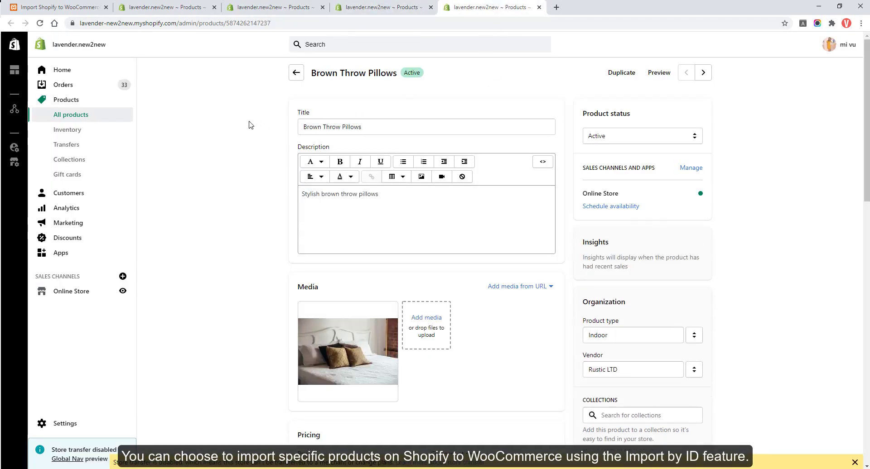
left_click(62, 6)
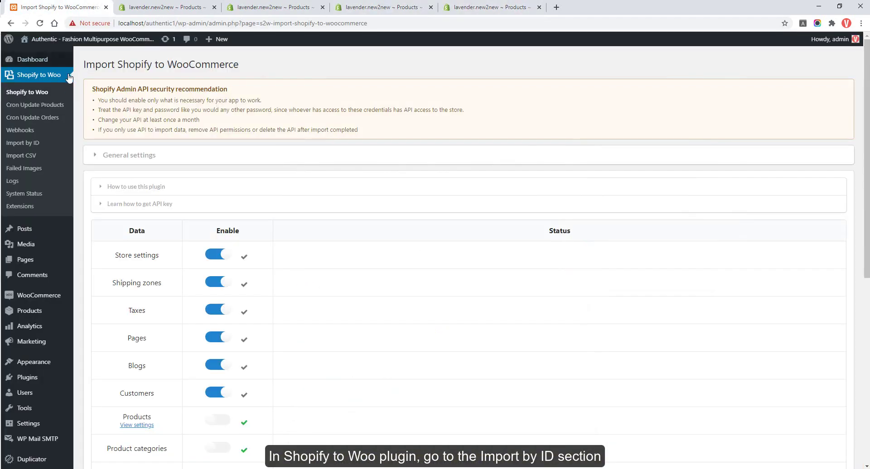
On the Import by ID page, paste the Antique Drawers ID copied from its Shopify URL.
left_click(29, 146)
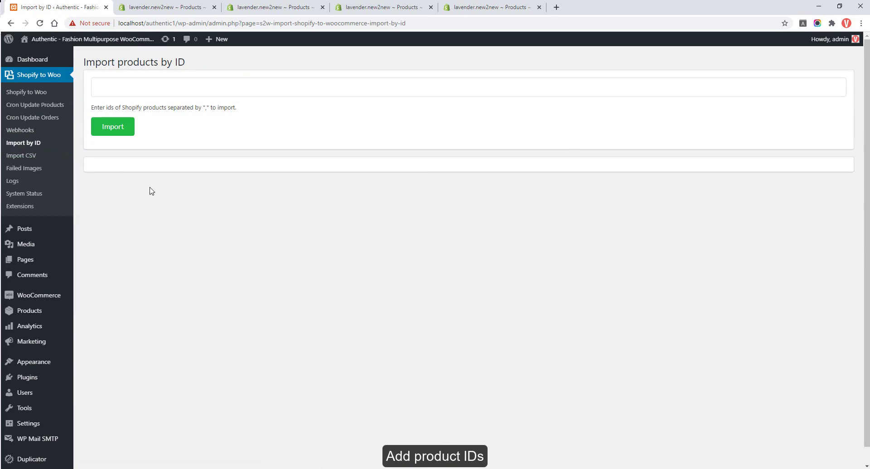
left_click(173, 88)
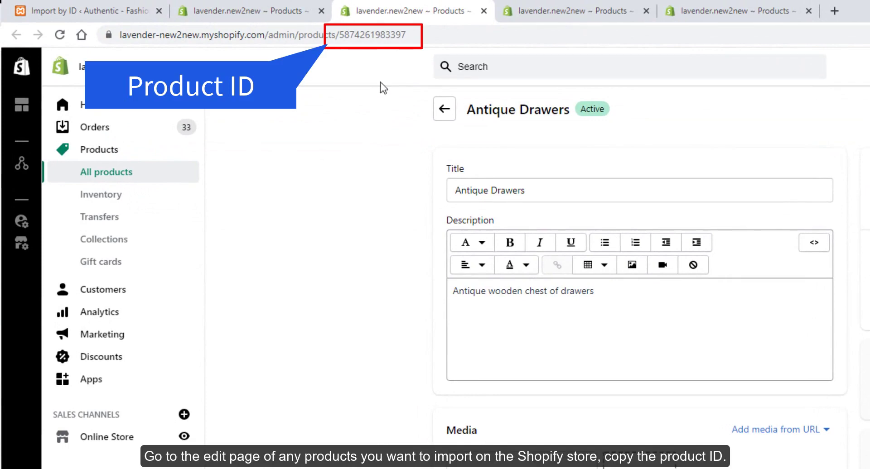
double_click(388, 34)
key("ctrl+c")
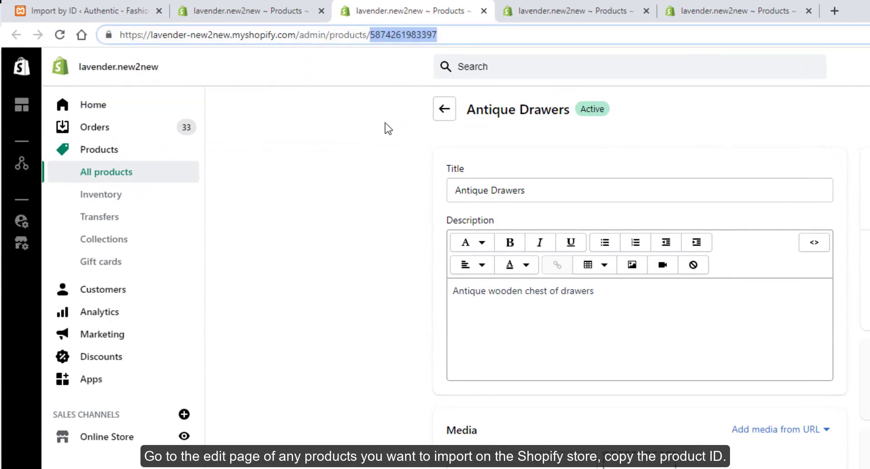
left_click(123, 11)
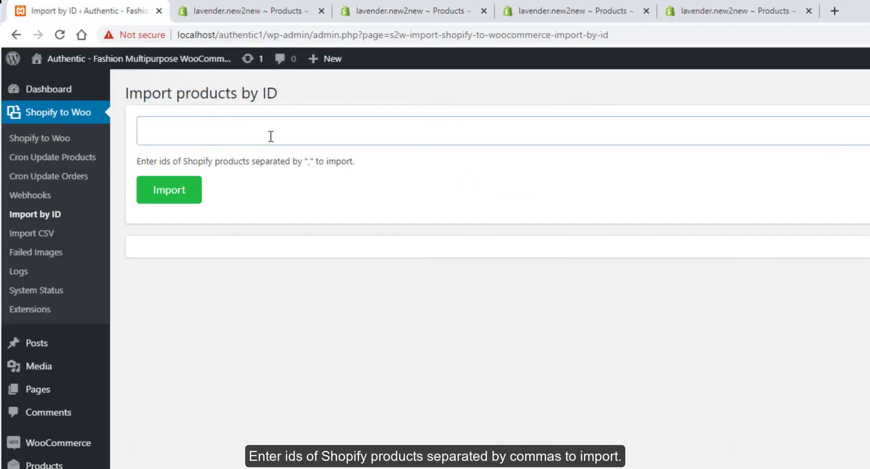
key("ctrl+v")
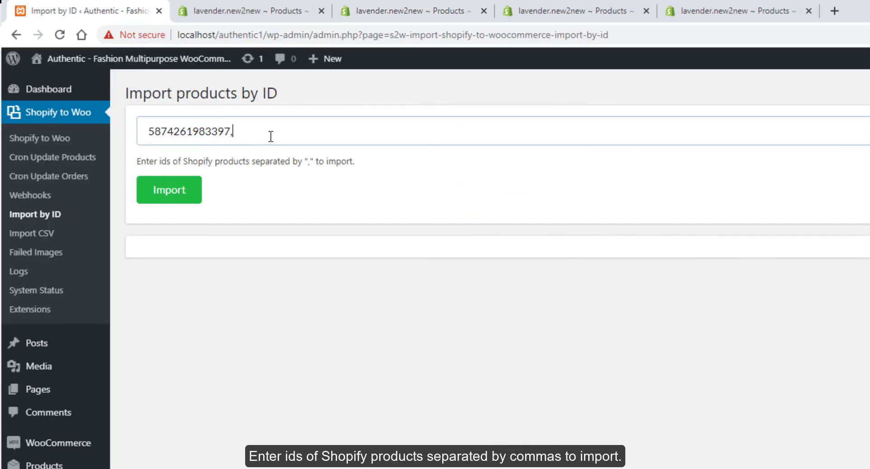
Add the Black Beanbag and Brown Throw Pillows IDs, comma-separated, and run the import.
left_click(553, 4)
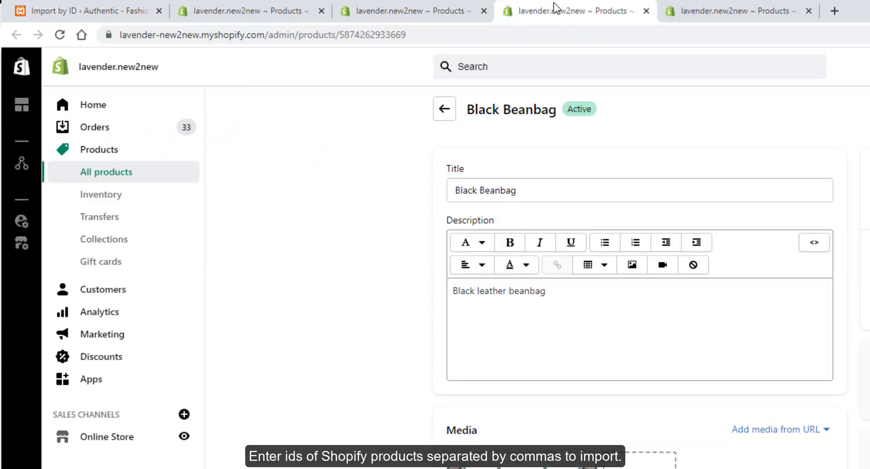
double_click(387, 42)
key("ctrl+c")
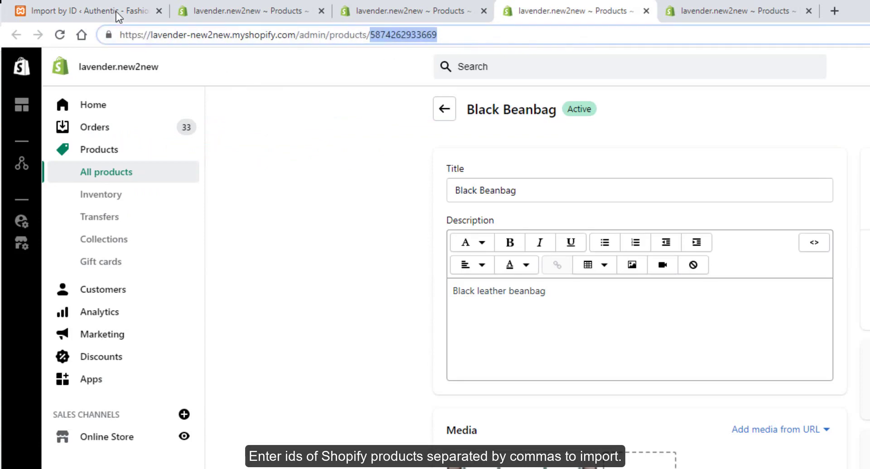
left_click(117, 12)
type(",")
key("ctrl+v")
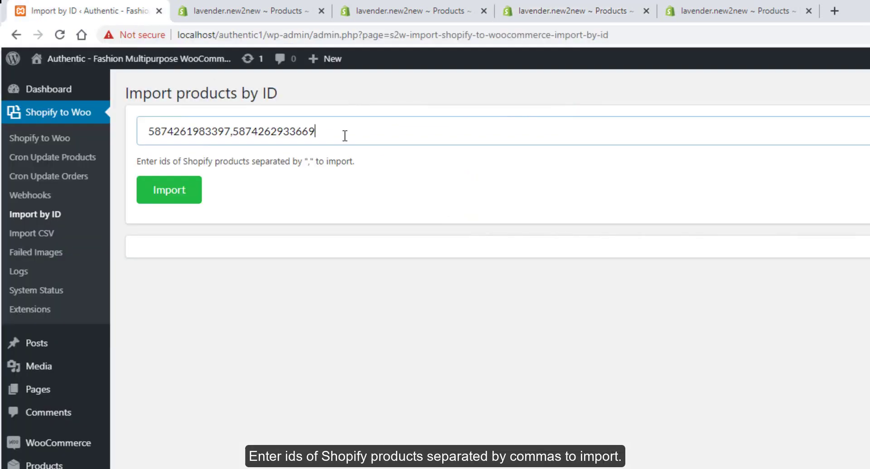
left_click(670, 19)
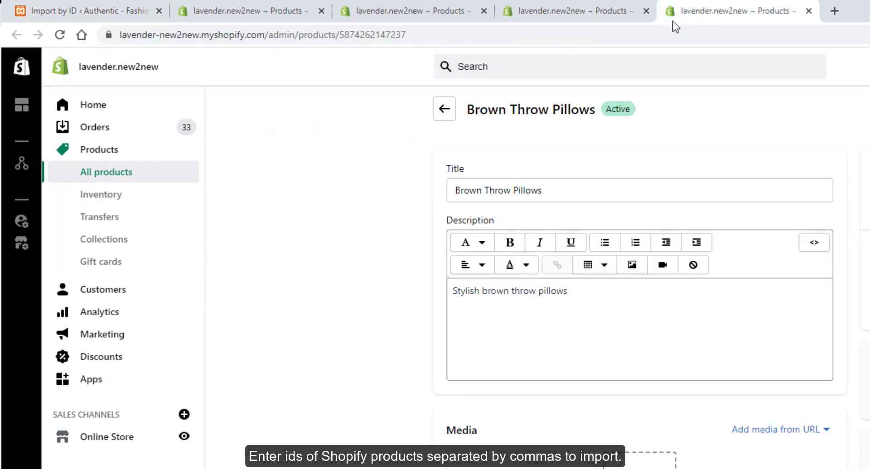
double_click(387, 40)
key("ctrl+c")
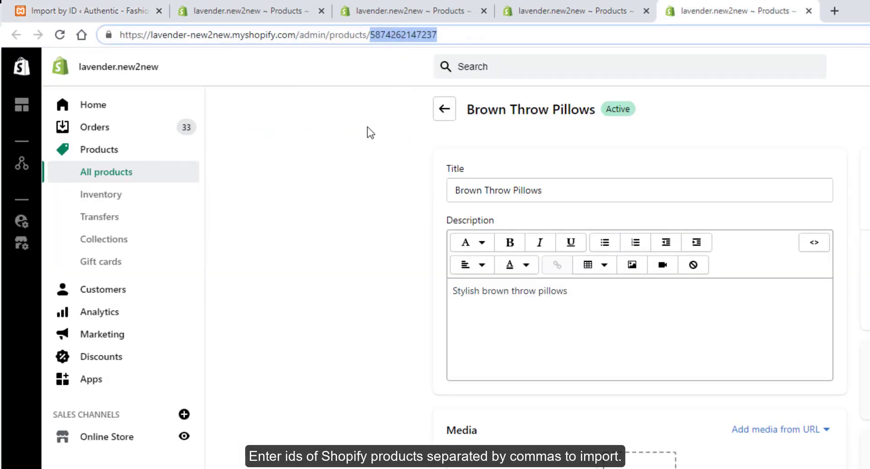
left_click(132, 13)
key("ctrl+v")
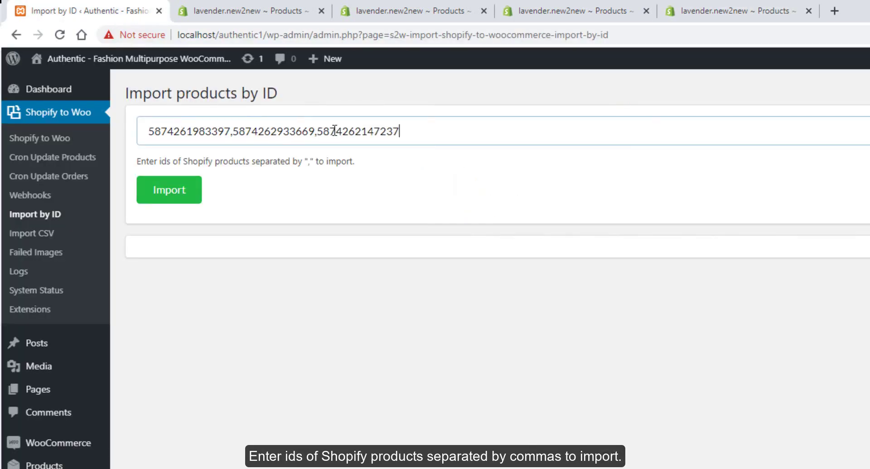
left_click(195, 191)
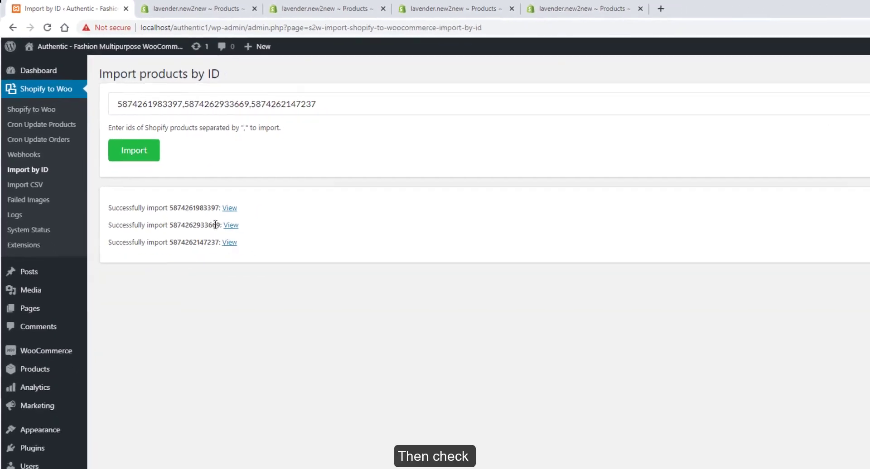
Open the three imported products in new tabs and view Antique Drawers on the storefront.
left_click(229, 208, "ctrl")
left_click(230, 225, "ctrl")
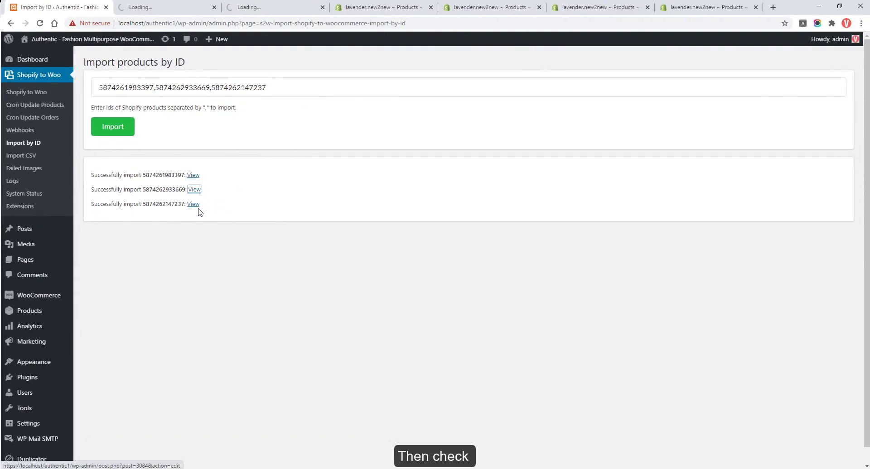
left_click(194, 205, "ctrl")
left_click(138, 7)
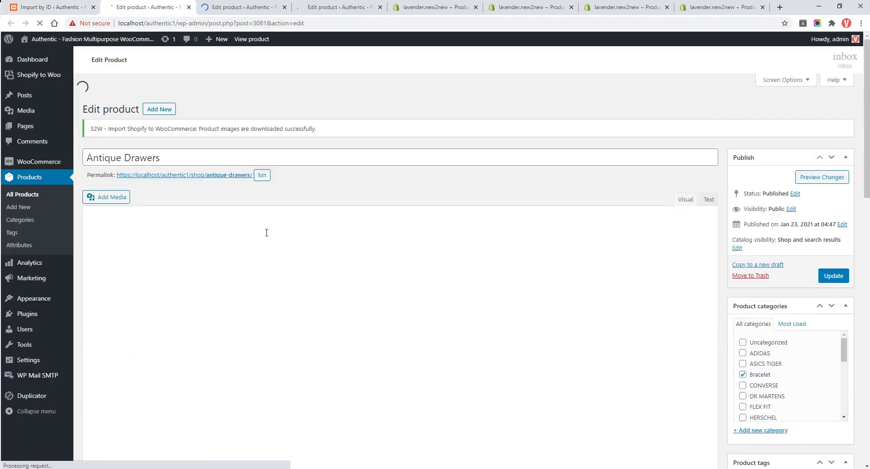
scroll(266, 233, "down", 3)
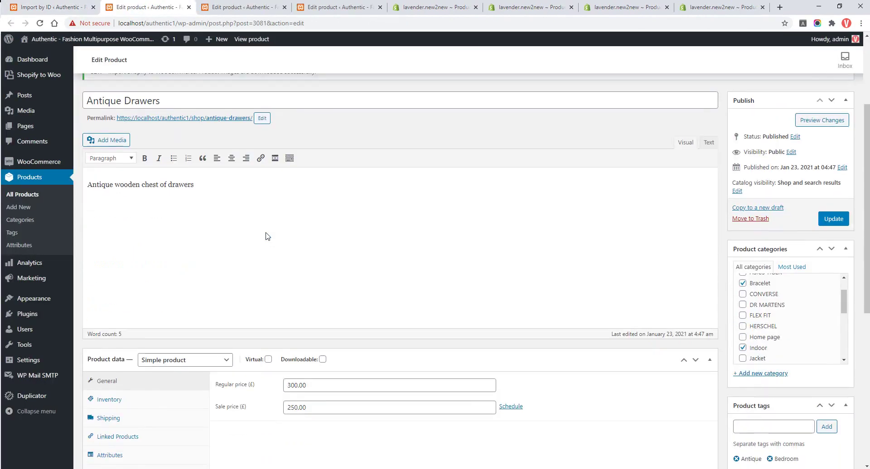
left_click(234, 164, "ctrl")
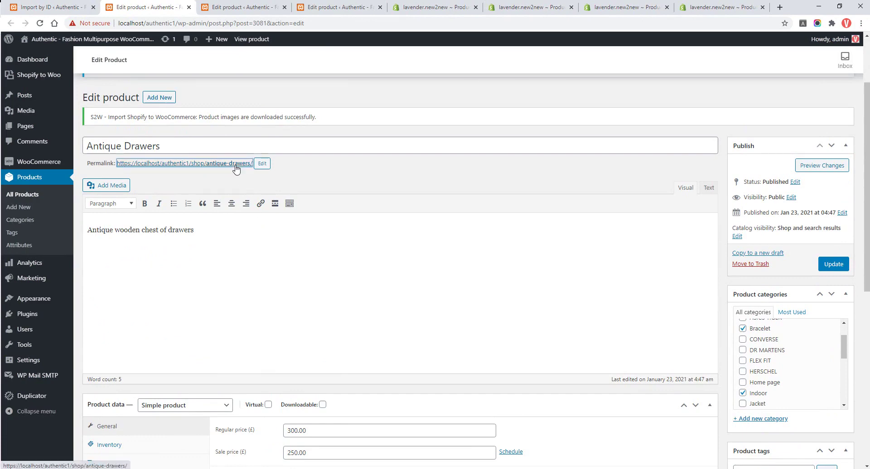
left_click(221, 9)
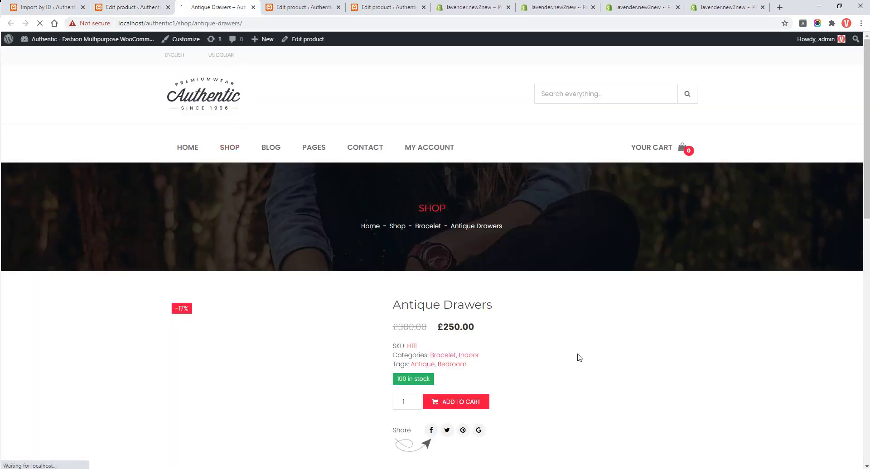
scroll(584, 359, "down", 2)
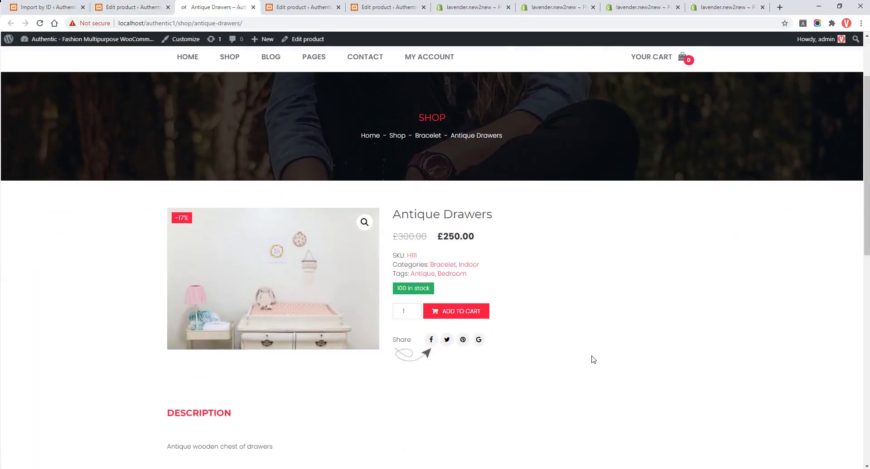
Compare against the Shopify Antique Drawers listing: £250.00, SKU H111, 100 in stock, then return.
left_click(571, 9)
scroll(489, 195, "down", 2)
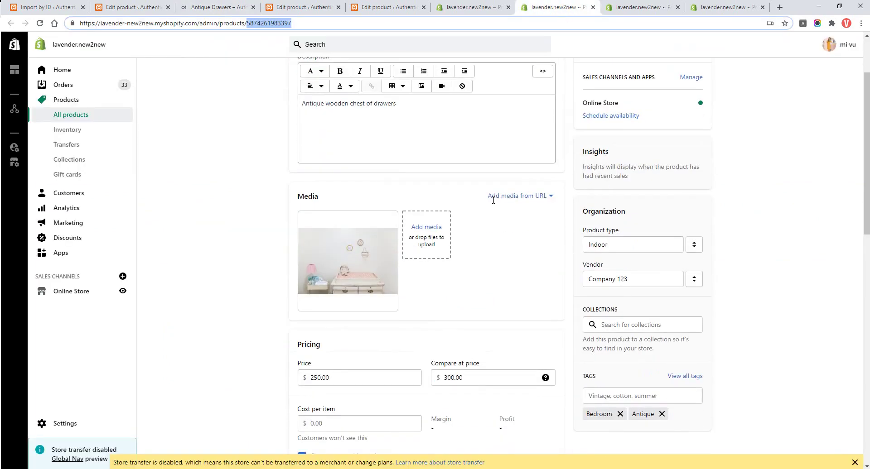
scroll(492, 197, "up", 2)
scroll(494, 200, "down", 2)
scroll(492, 198, "up", 2)
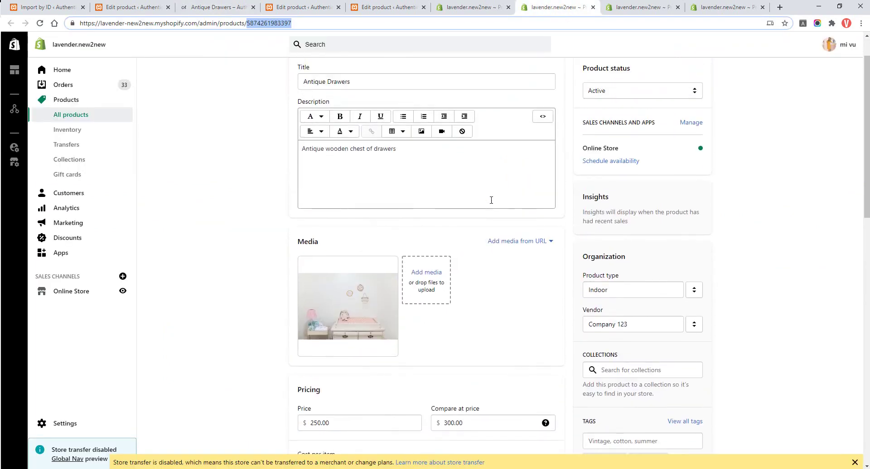
triple_click(358, 127)
left_click(379, 216)
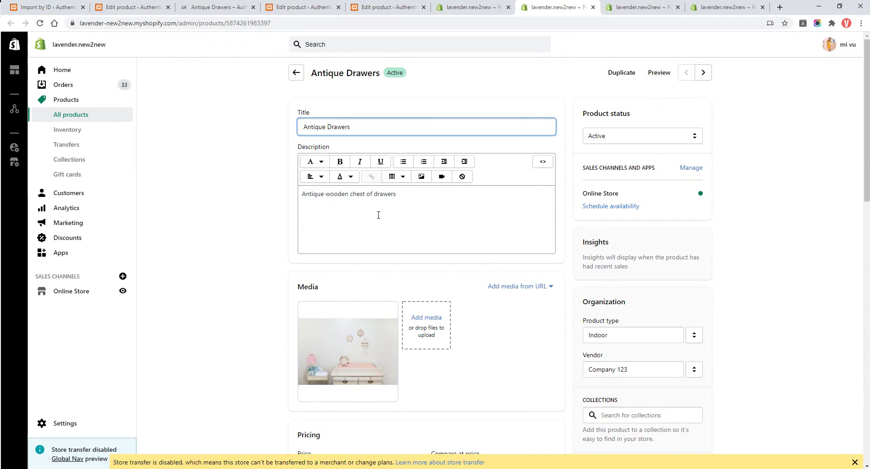
scroll(480, 364, "down", 2)
scroll(481, 364, "down", 5)
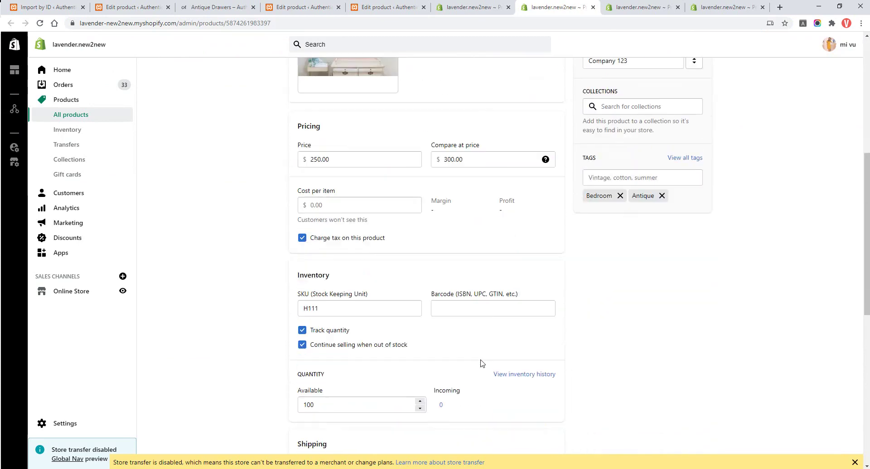
scroll(482, 363, "down", 1)
scroll(482, 362, "up", 3)
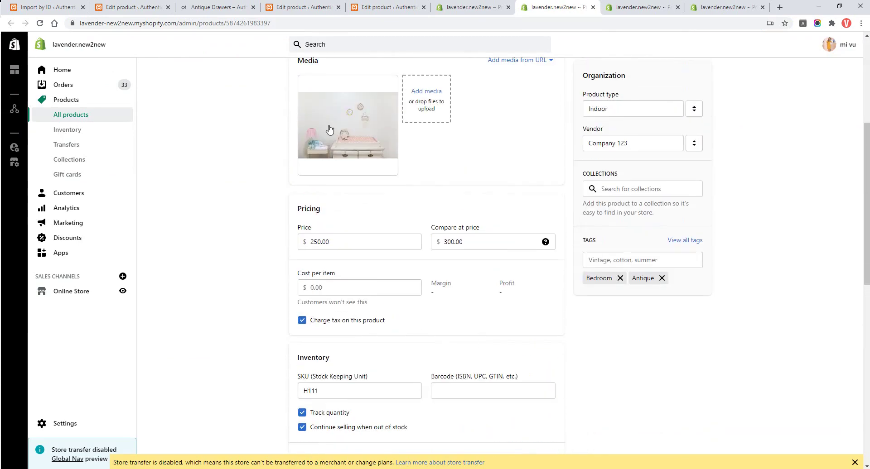
left_click(190, 6)
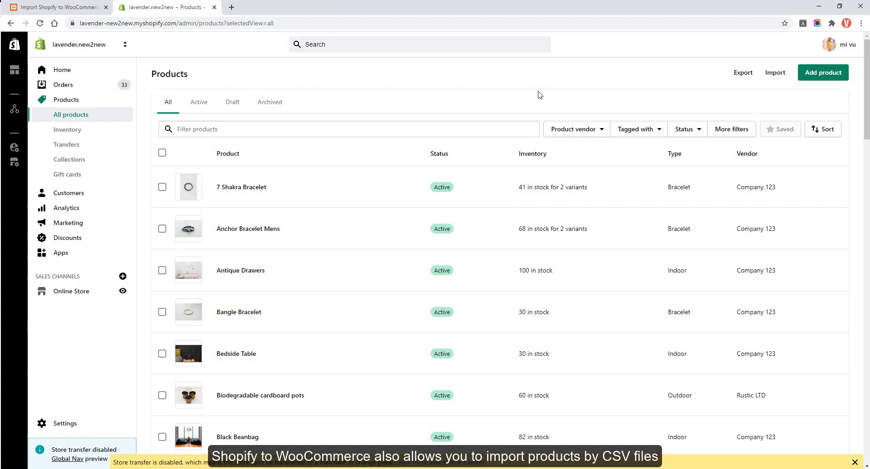
Export all Shopify products to CSV (products_export_1), then return to the S2W import tab.
left_click(748, 77)
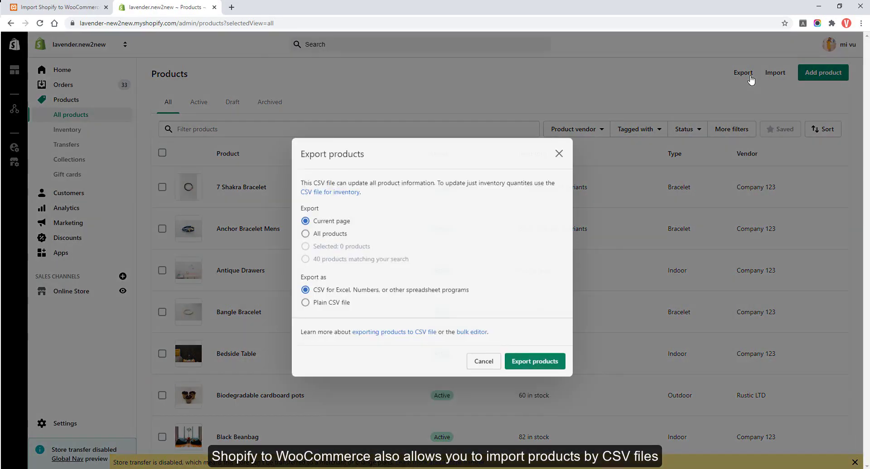
left_click(305, 227)
left_click(531, 360)
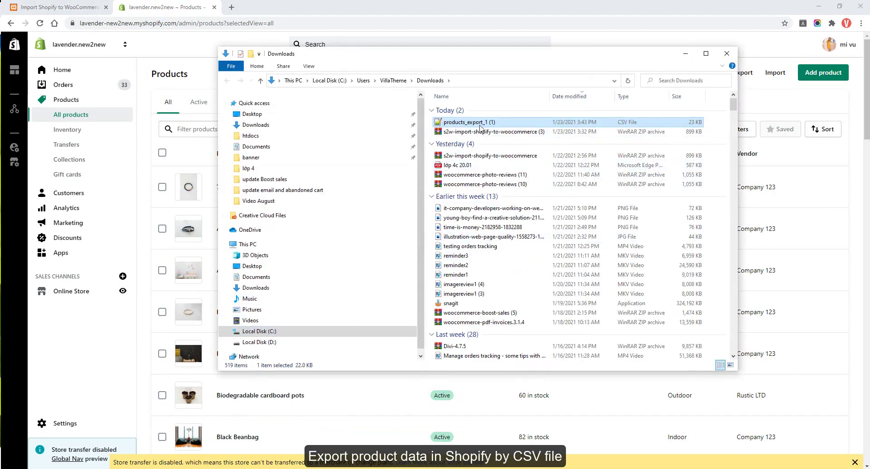
left_click(583, 45)
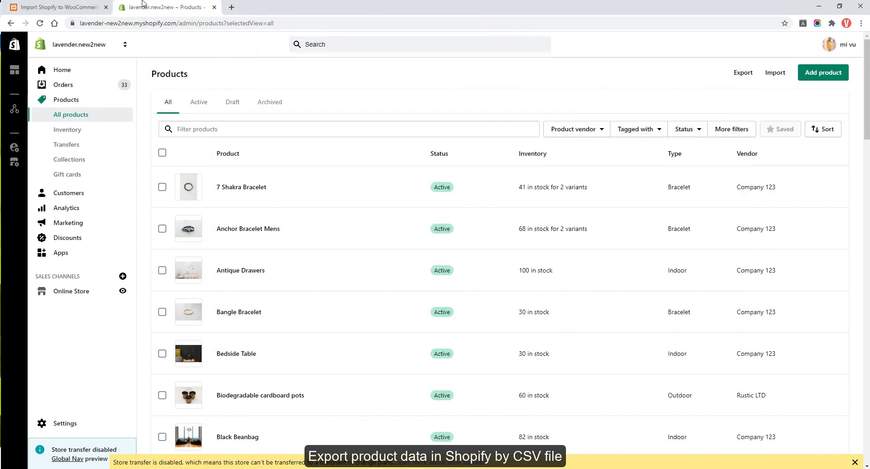
left_click(63, 7)
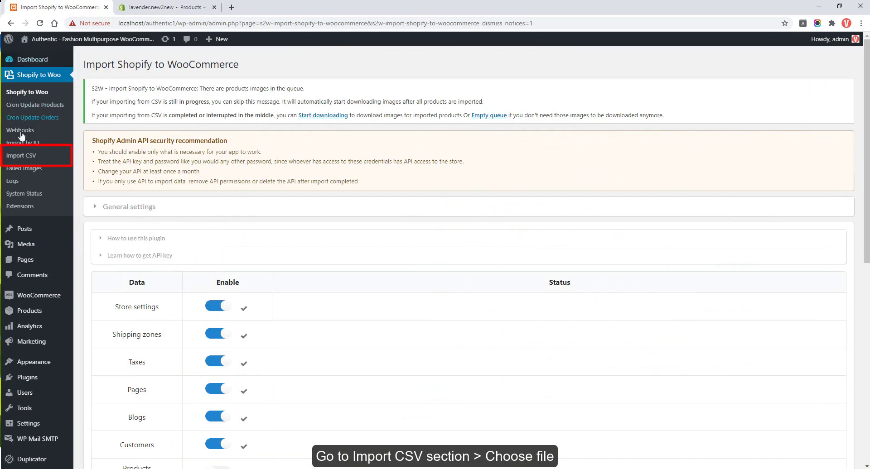
Load products_export_1 (1).csv on the Import CSV page and continue to the settings step.
left_click(17, 156)
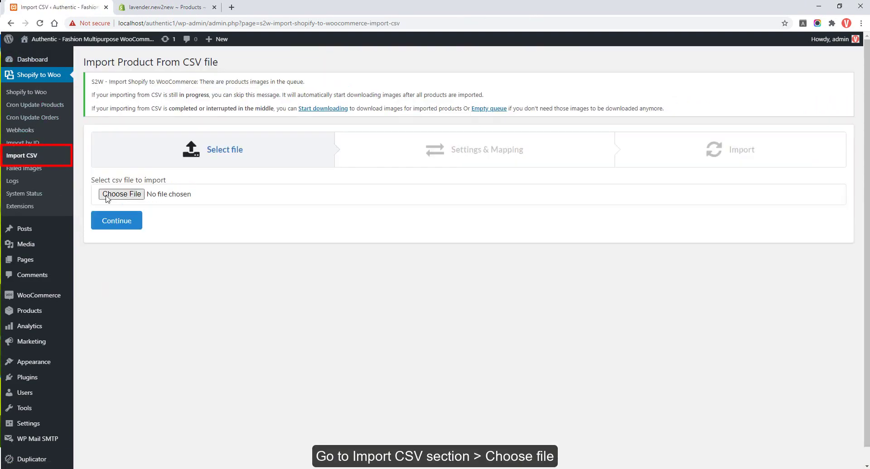
left_click(107, 196)
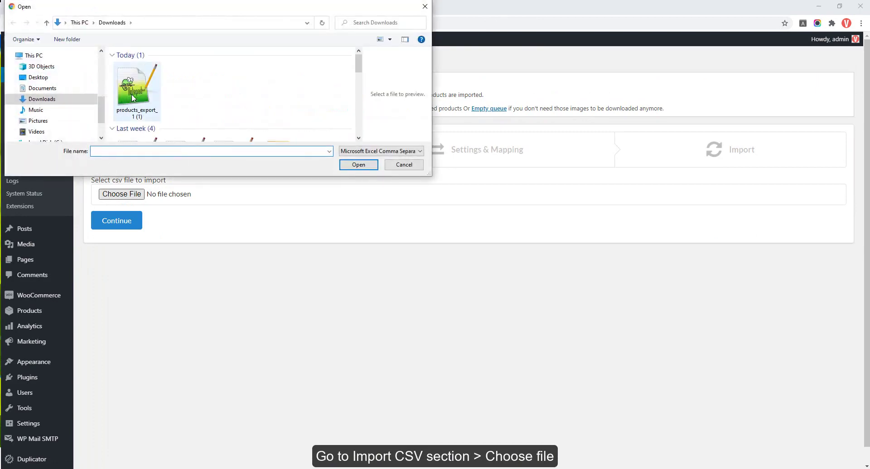
left_click(133, 98)
left_click(358, 165)
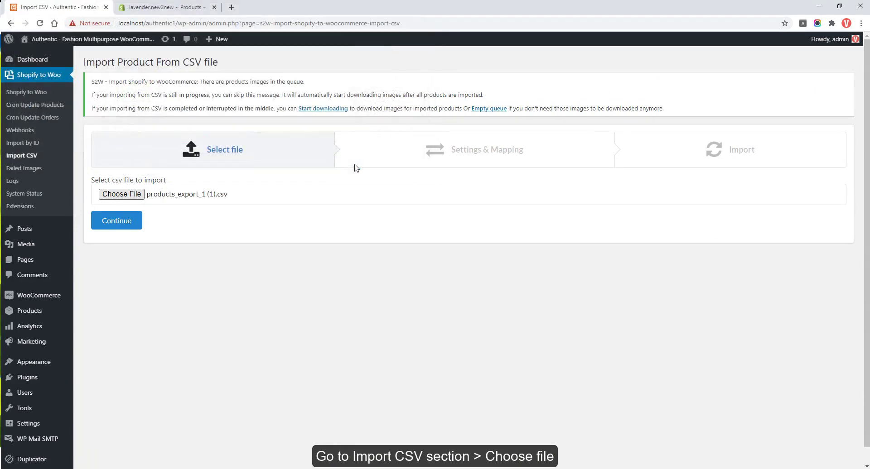
left_click(131, 220)
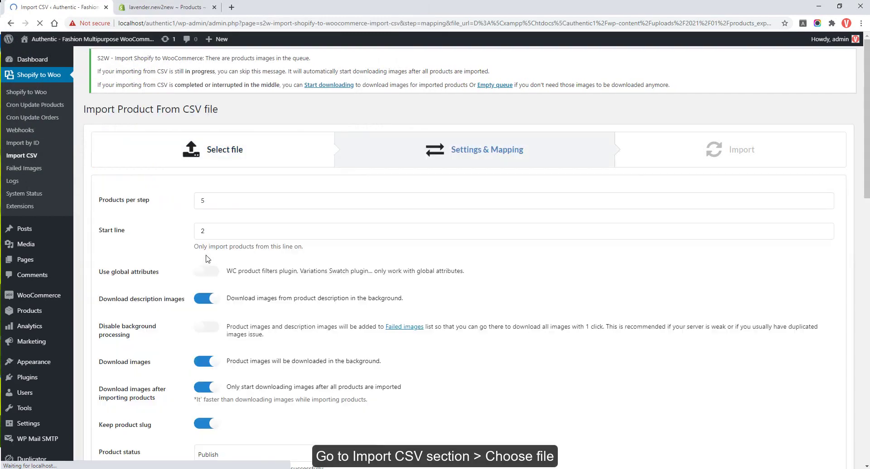
Remove the Bracelet category from the import settings and start the CSV import.
scroll(207, 259, "down", 2)
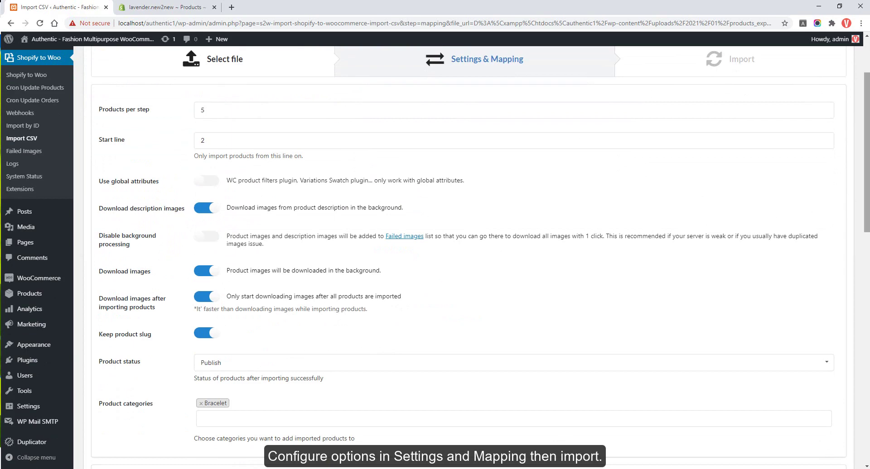
scroll(757, 244, "down", 3)
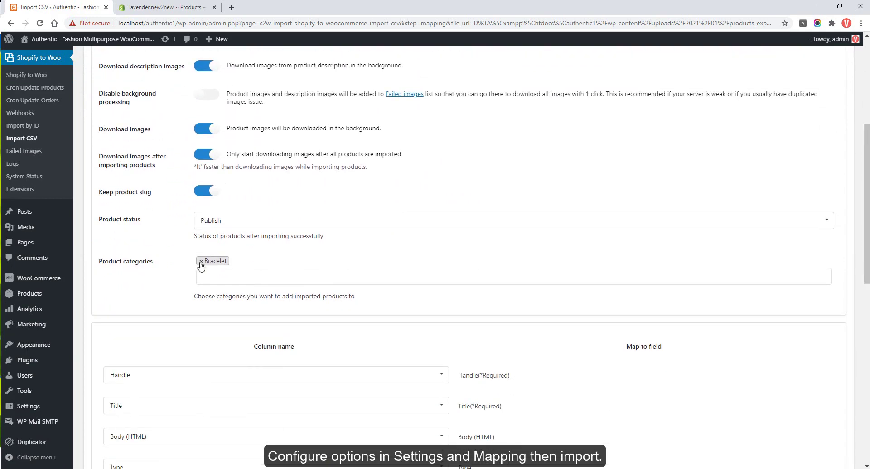
left_click(201, 263)
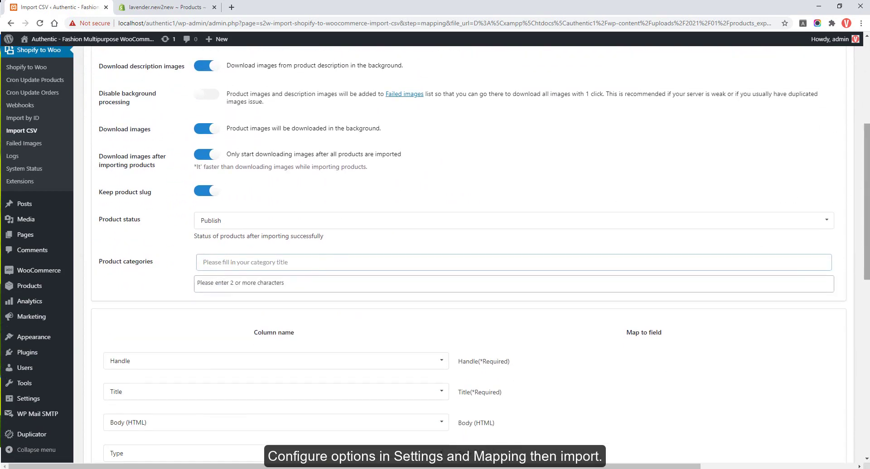
scroll(480, 256, "down", 5)
scroll(480, 256, "down", 5)
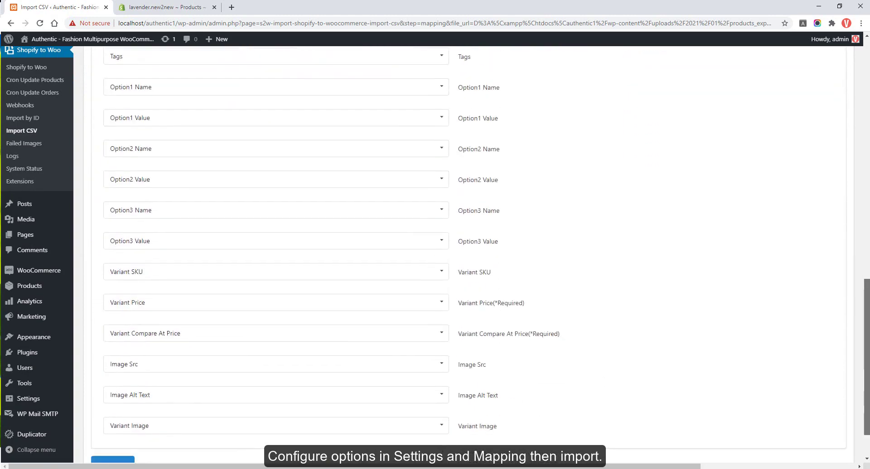
left_click(109, 413)
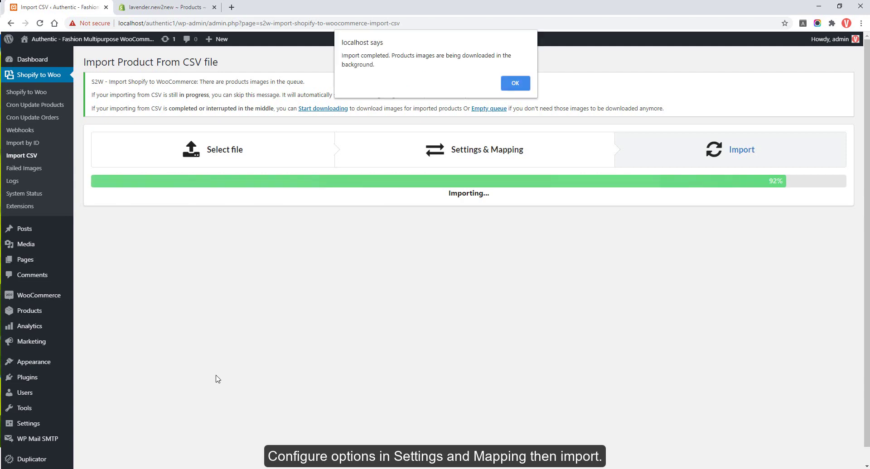
Dismiss the import notice, open All Products in a new tab, and go to page 2.
left_click(513, 86)
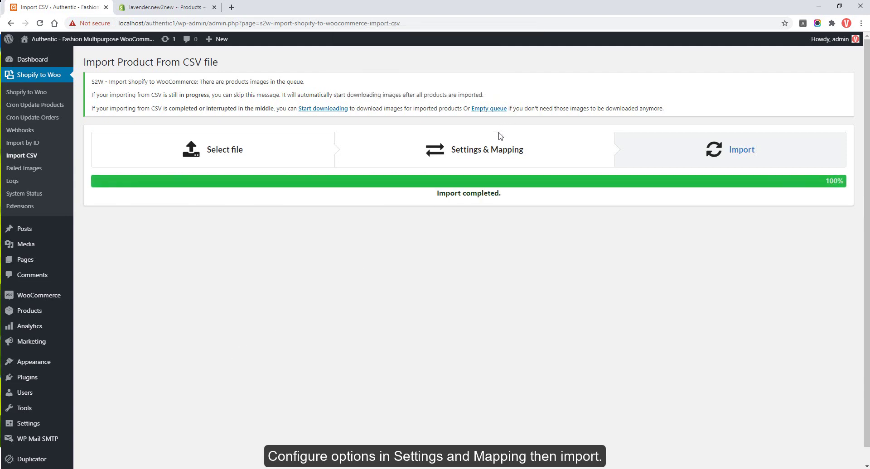
mouse_move(29, 313)
middle_click(93, 306)
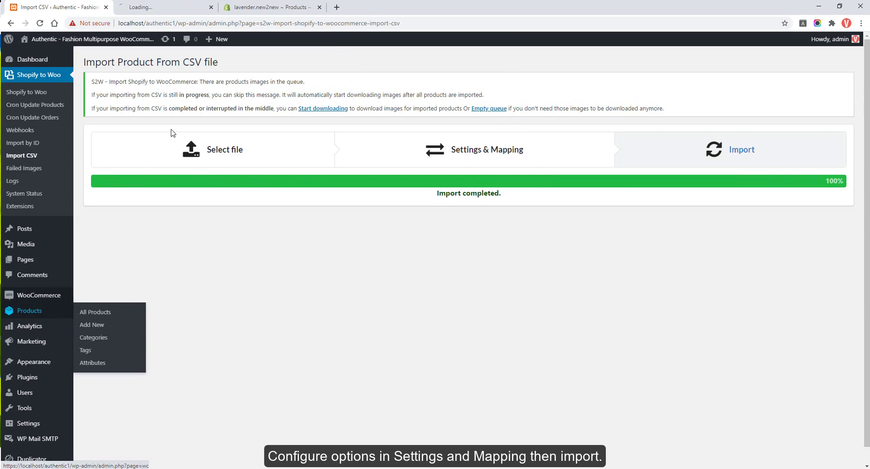
key("ctrl+Tab")
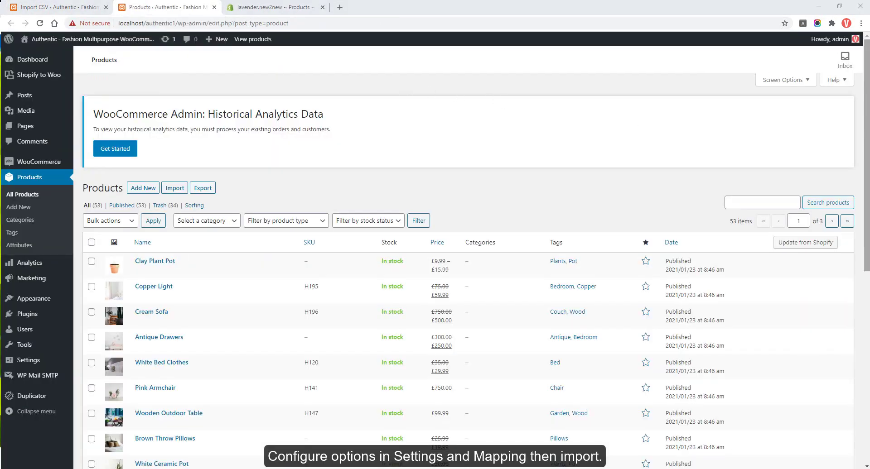
scroll(805, 151, "down", 2)
scroll(467, 272, "down", 5)
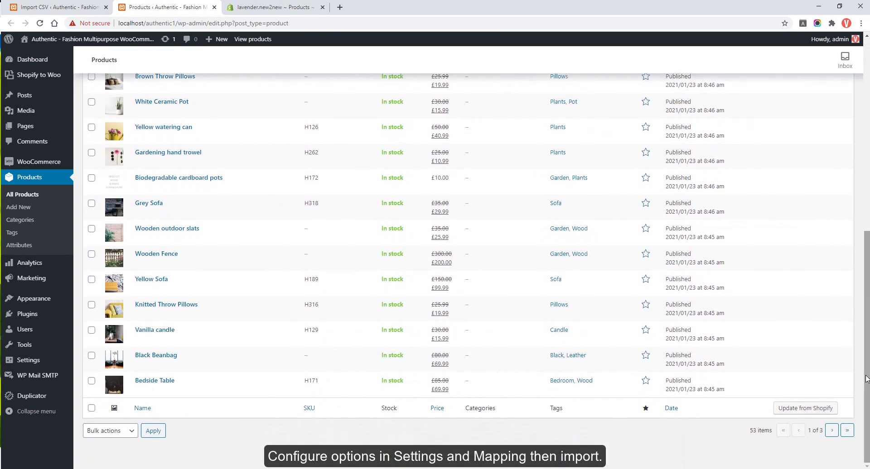
left_click(832, 431)
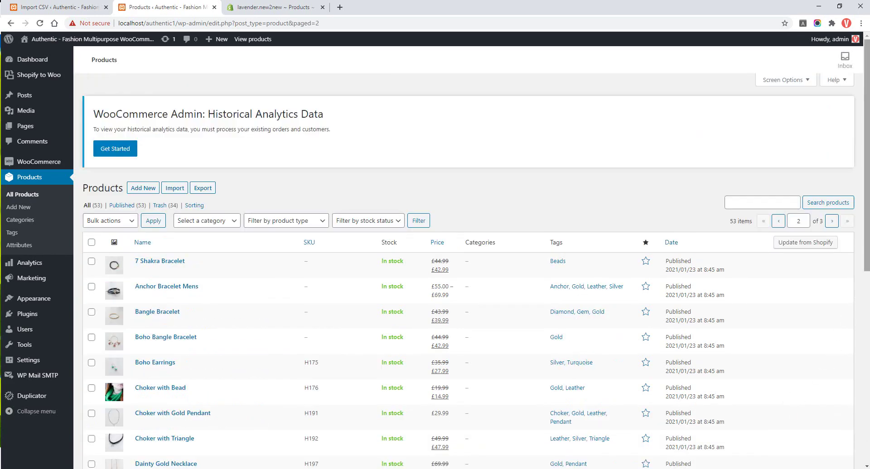
scroll(825, 363, "down", 5)
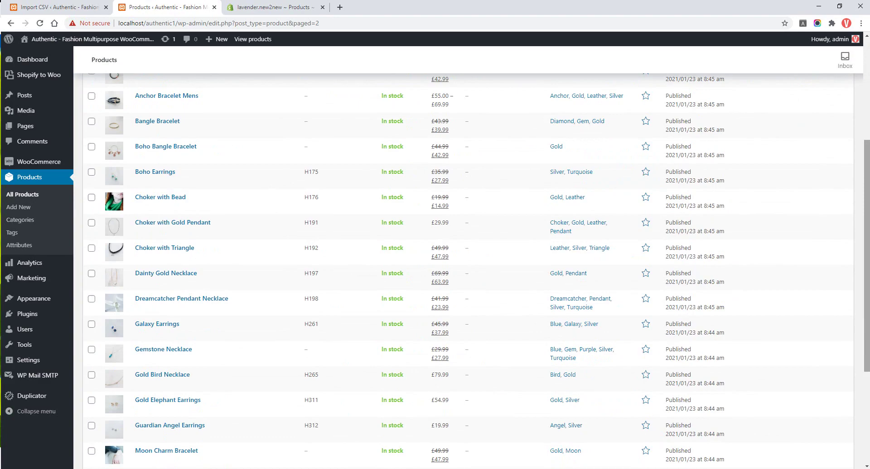